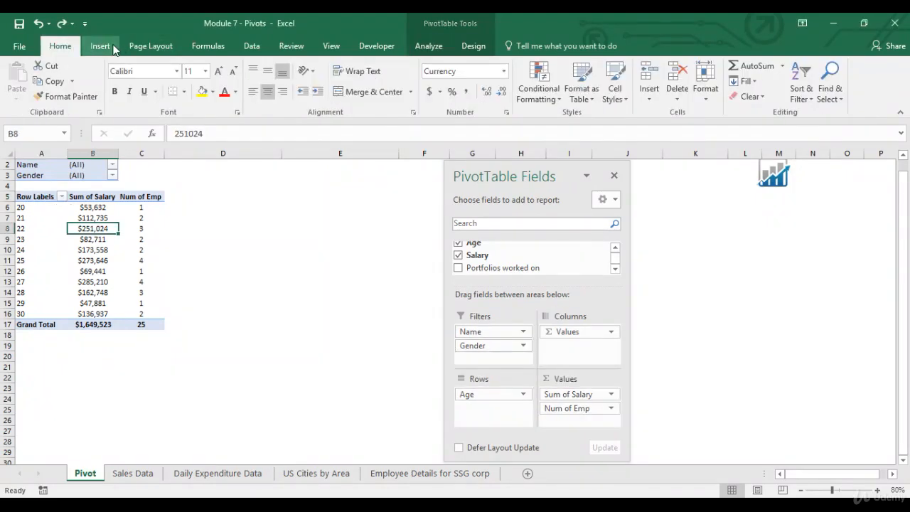
Insert a clustered column PivotChart of Sum of Salary and Num of Emp by Age and place it beside the pivot table
left_click(100, 45)
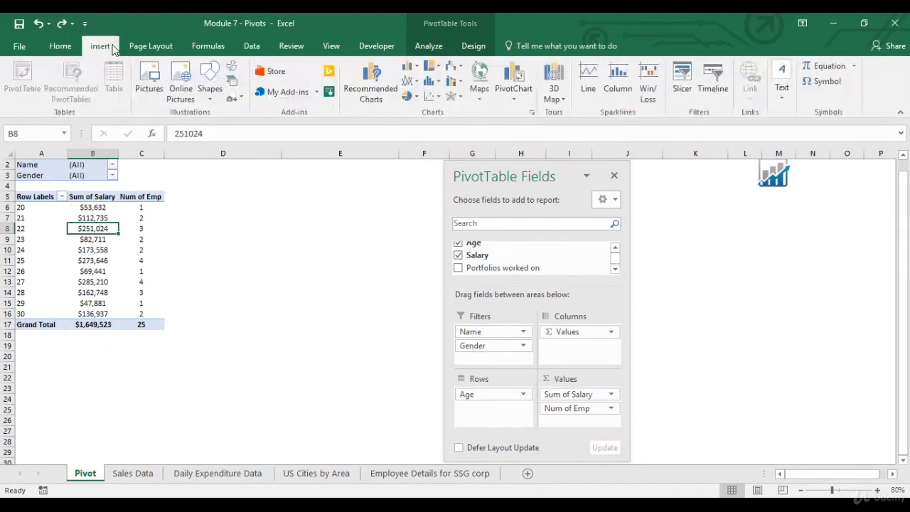
left_click(411, 68)
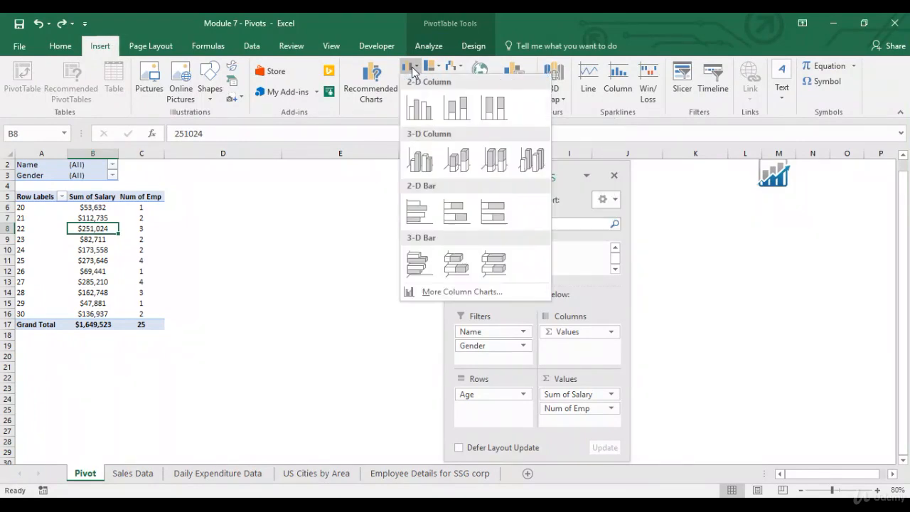
left_click(416, 106)
left_click_drag(503, 166, 640, 163)
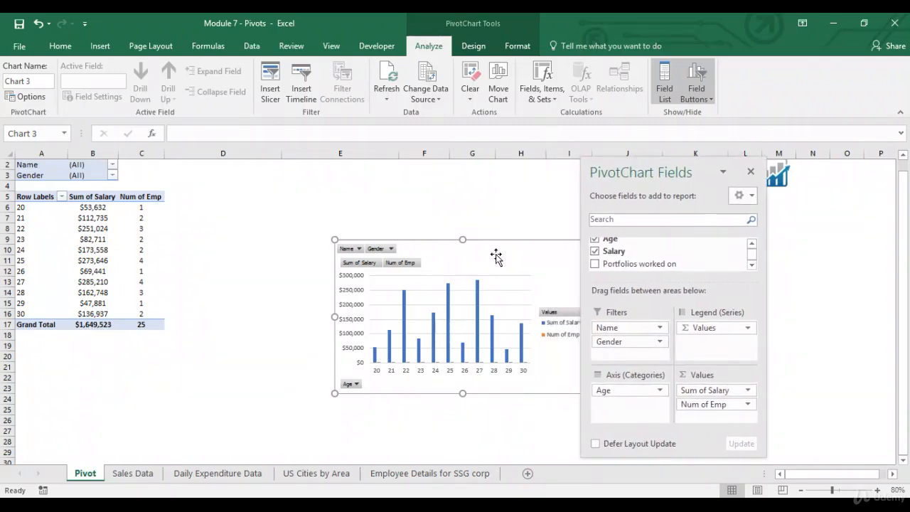
mouse_move(516, 248)
left_mouse_down()
mouse_move(379, 211)
mouse_move(400, 196)
left_mouse_up()
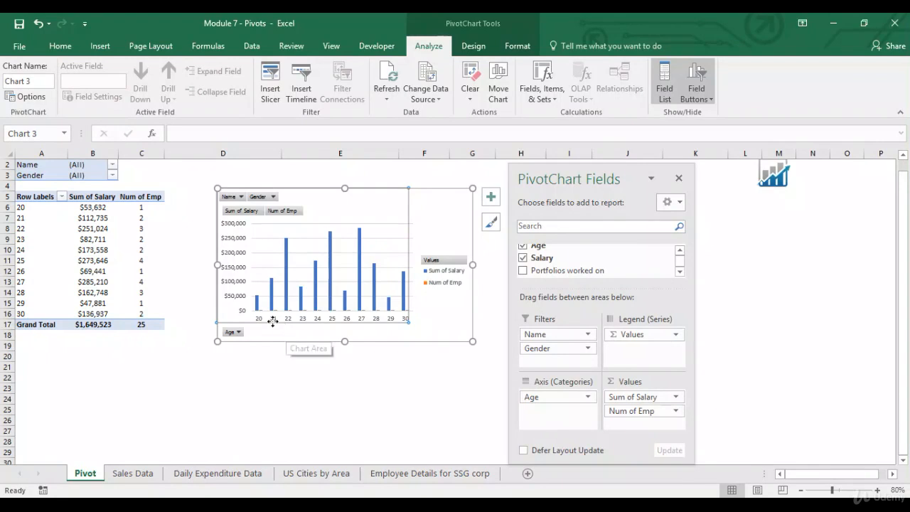
Plot the Sum of Salary series on a secondary axis
left_click(258, 306)
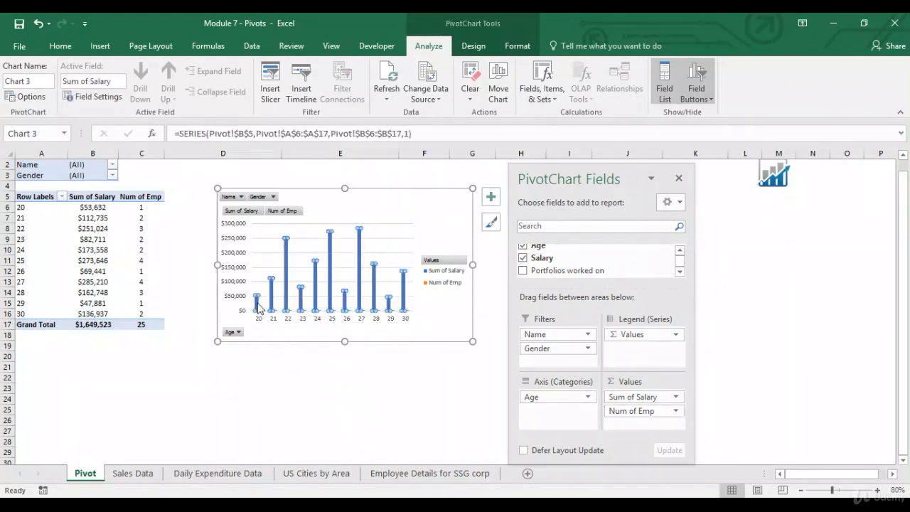
right_click(258, 307)
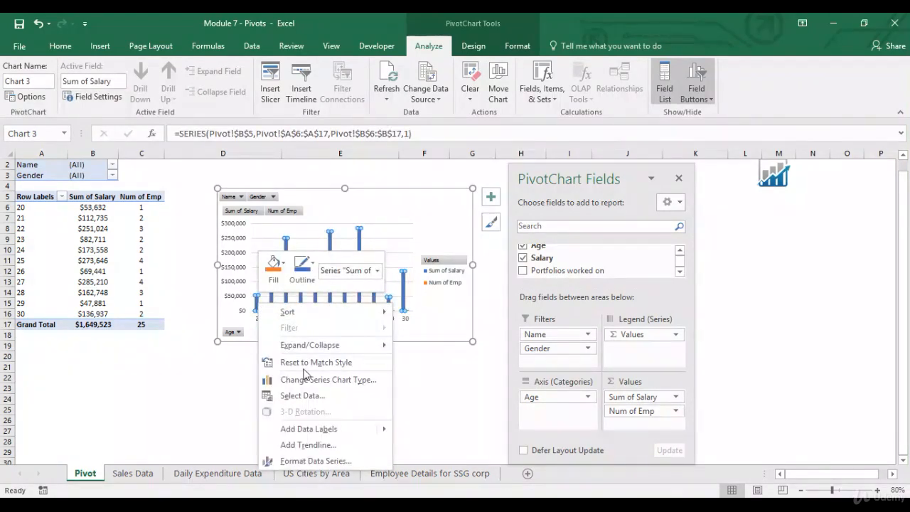
left_click(304, 460)
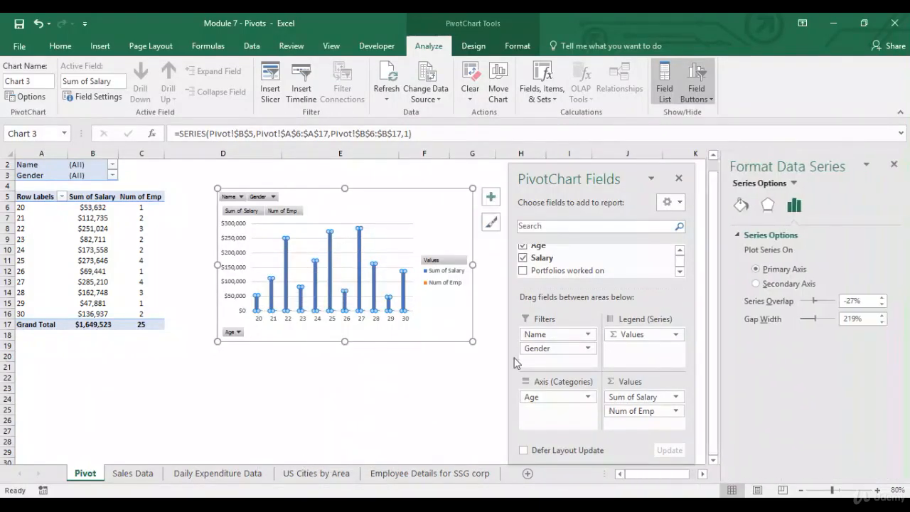
left_click(756, 283)
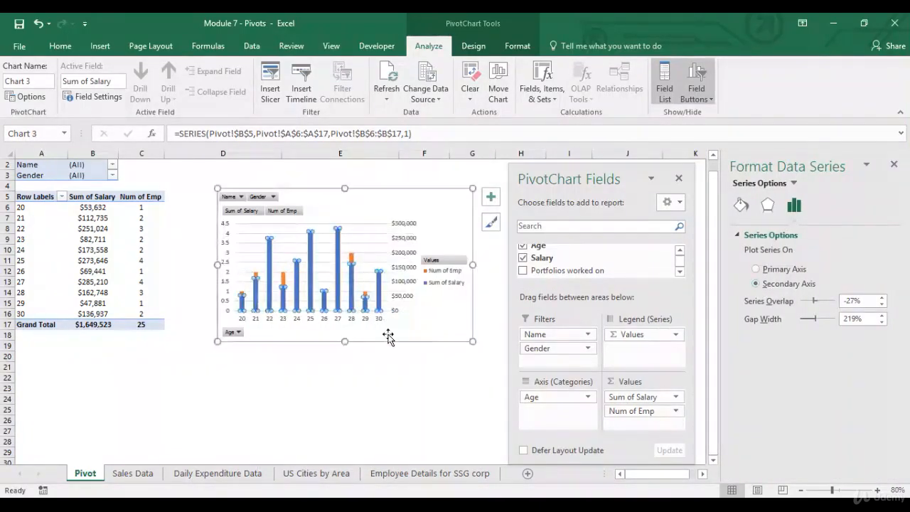
Change the Num of Emp series chart type to Line in a combo chart
left_click(283, 281)
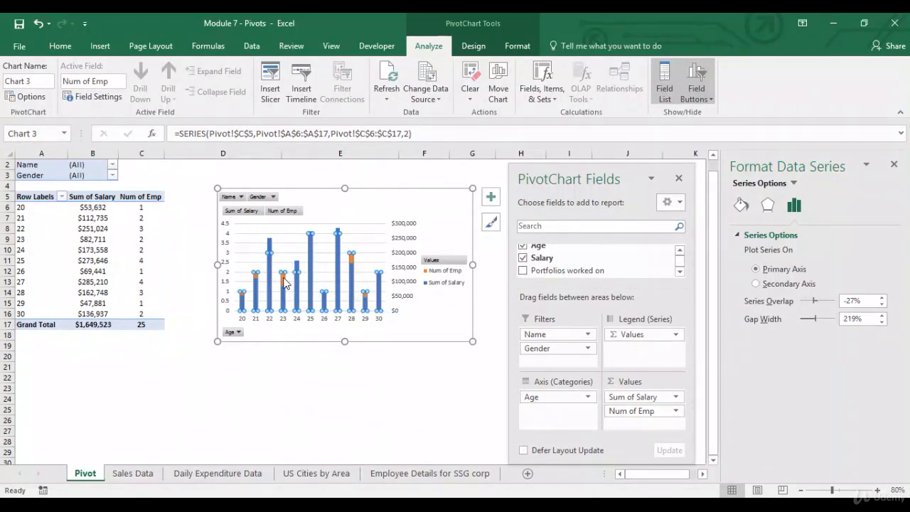
right_click(284, 282)
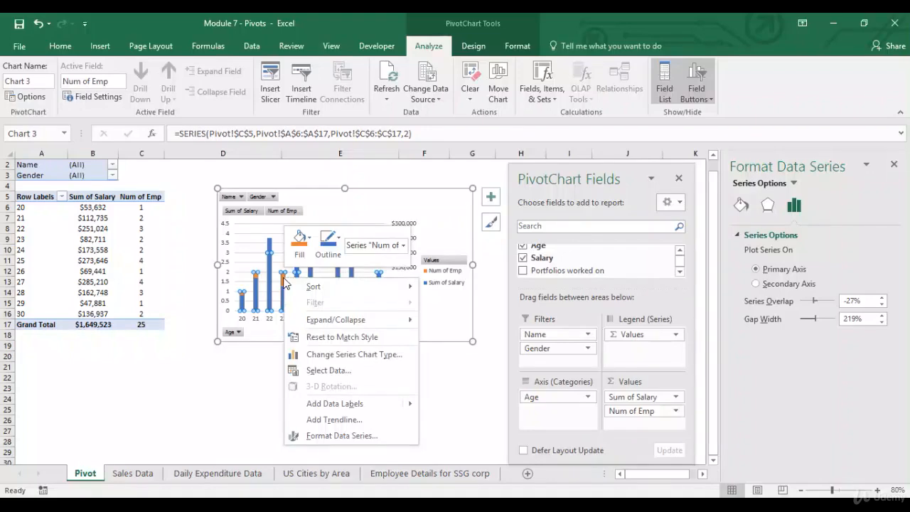
left_click(356, 356)
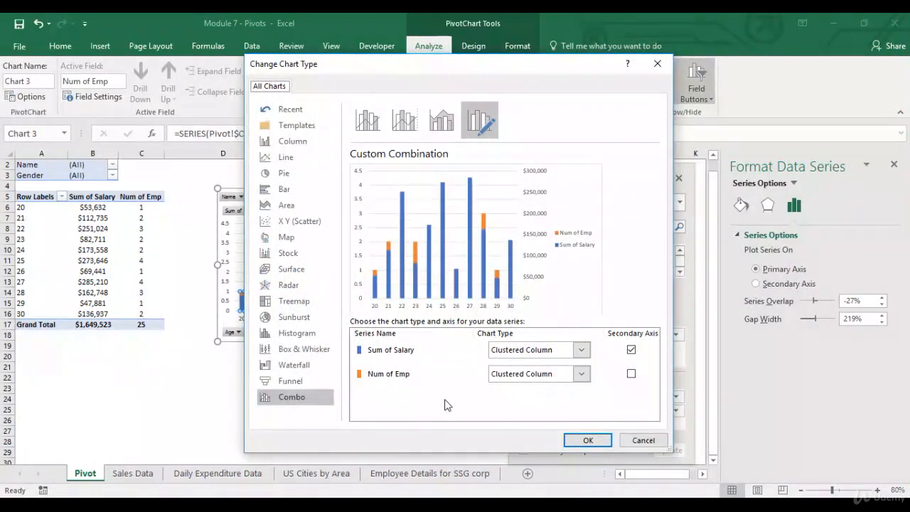
left_click(581, 374)
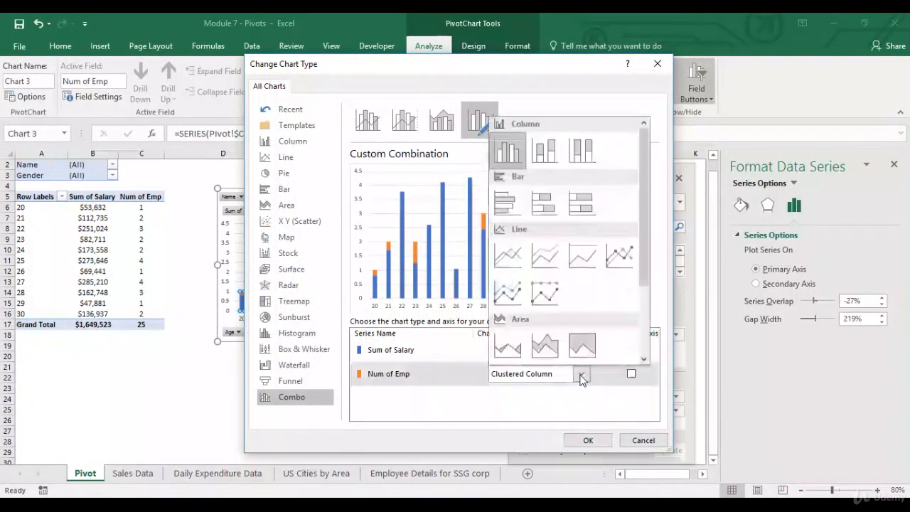
left_click(516, 266)
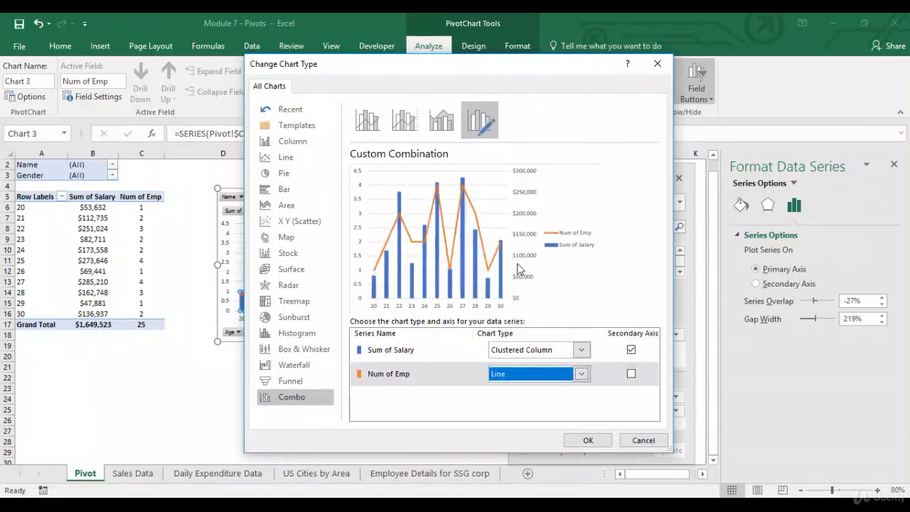
left_click(588, 441)
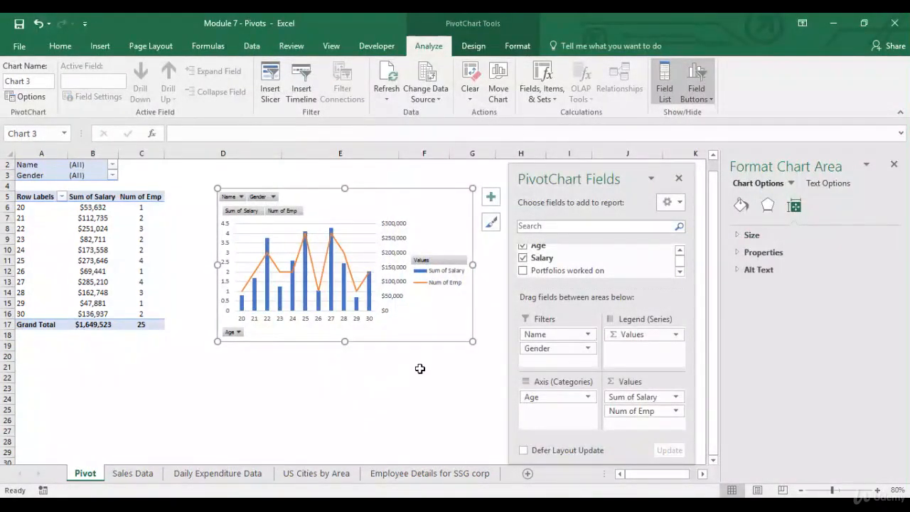
Move the chart legend to the top of the plot
left_click(450, 279)
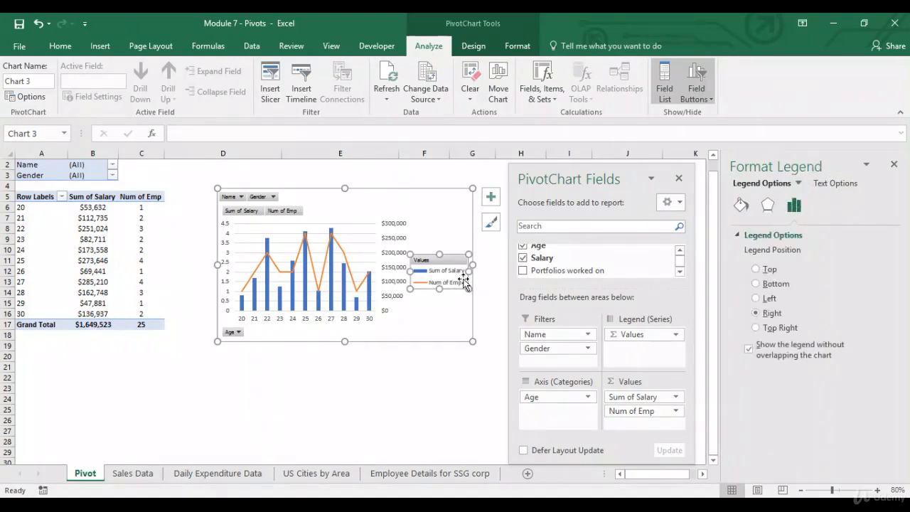
left_click(756, 270)
left_click(464, 336)
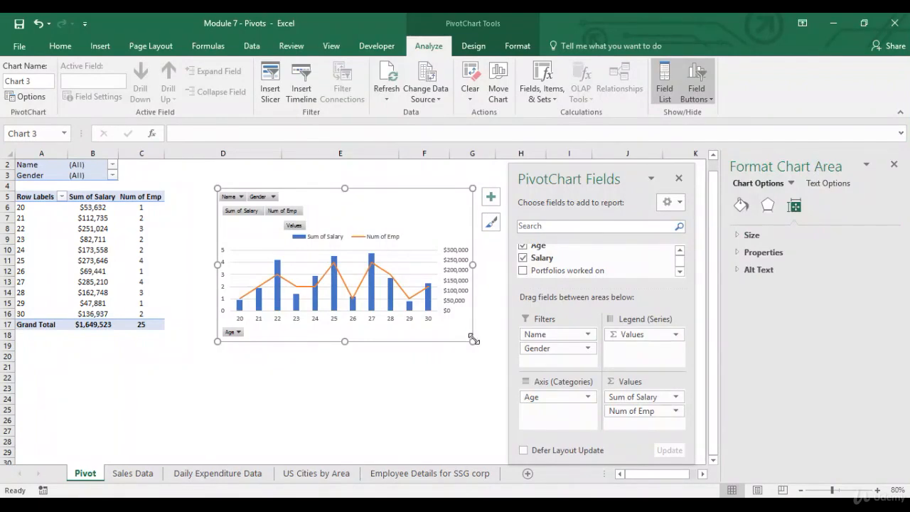
Zoom the sheet to 110%, close the Format pane and deselect the chart
left_click(878, 489)
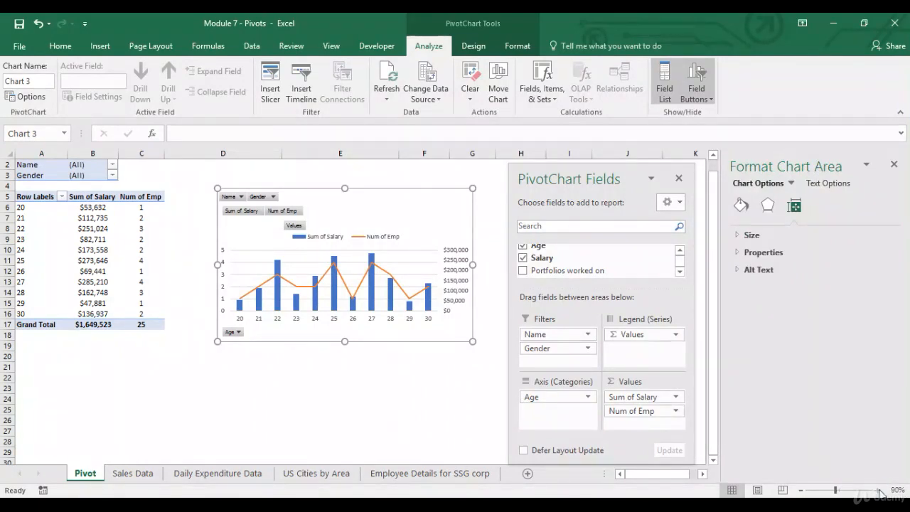
left_click(879, 491)
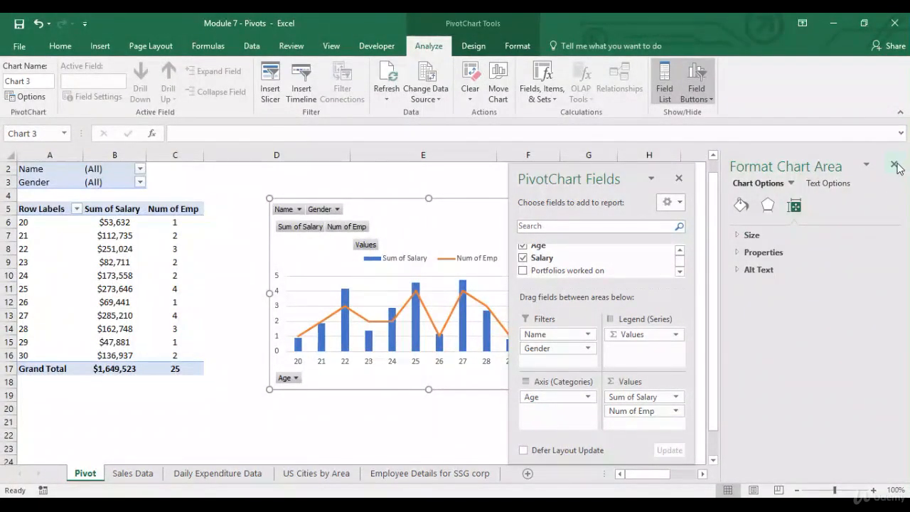
left_click(894, 166)
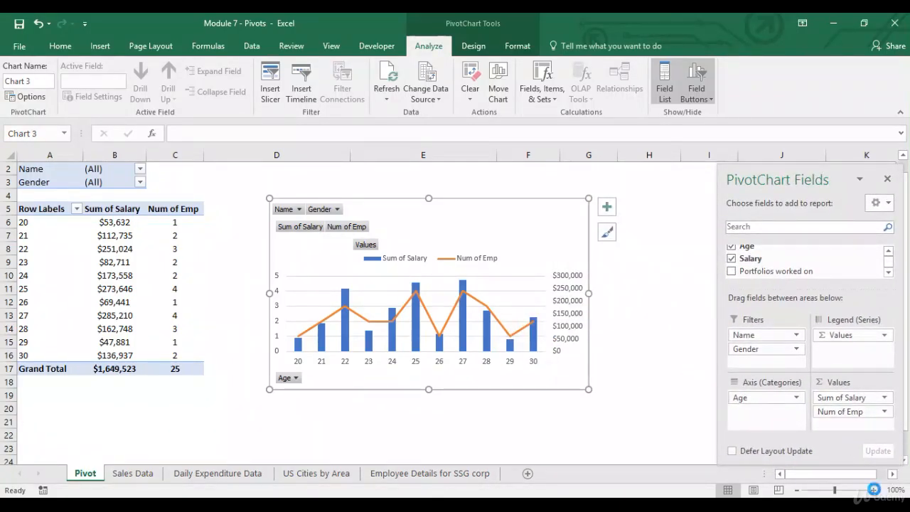
left_click(874, 490)
left_click(316, 417)
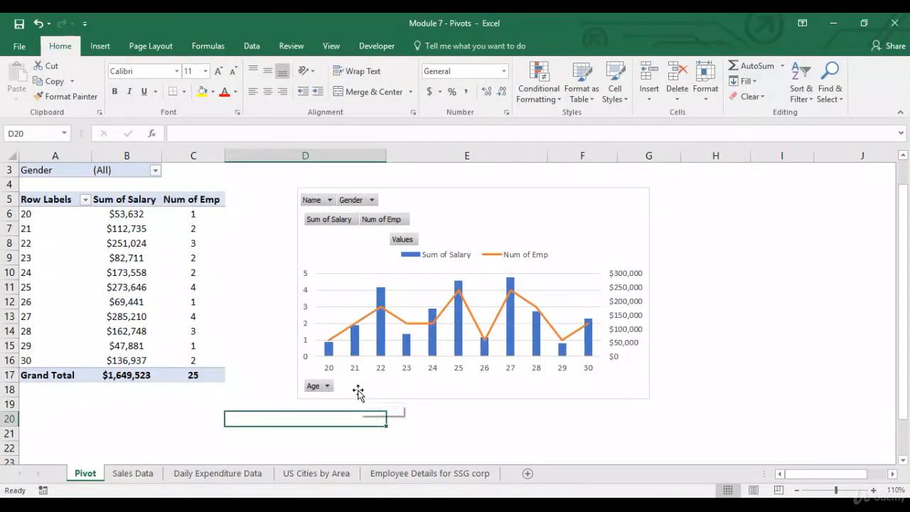
Open and close the chart's Name filter unchanged, then select a salary cell in the pivot
left_click(329, 200)
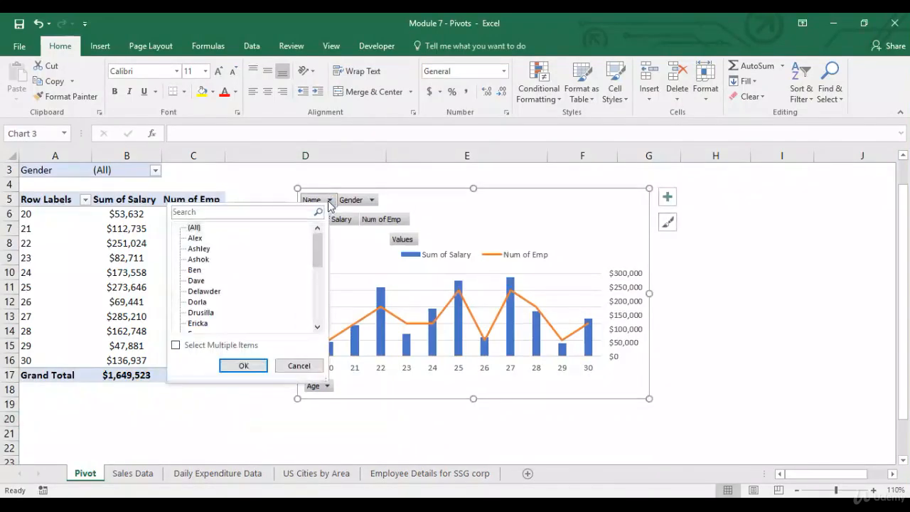
left_click(329, 202)
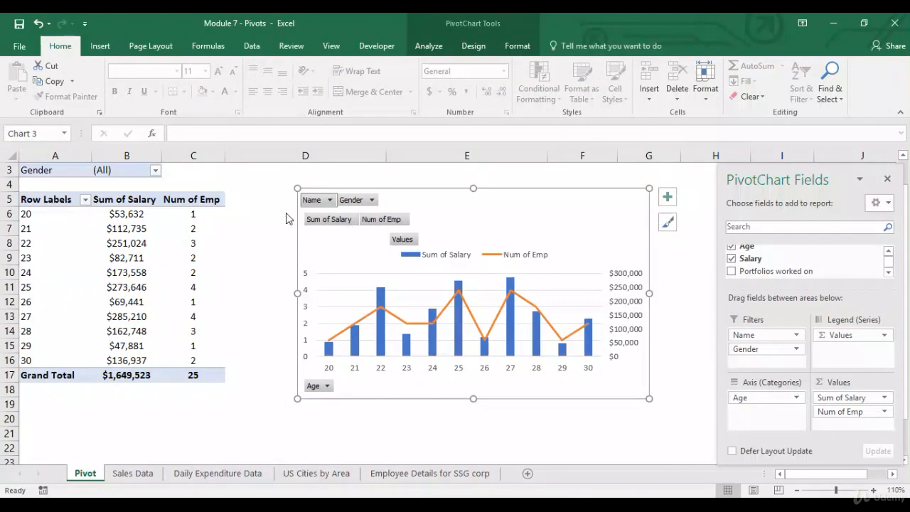
left_click(208, 174)
scroll(207, 183, "up", 1)
left_click(156, 272)
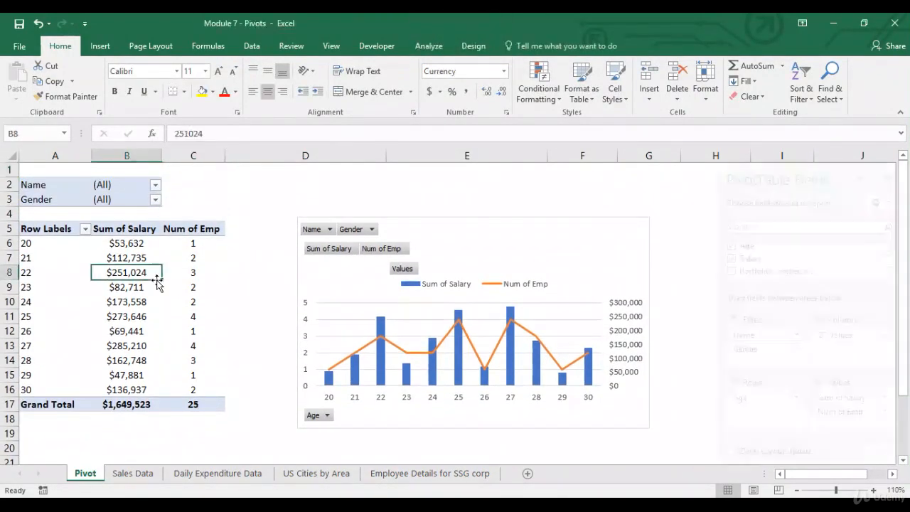
Filter the pivot and chart to Gender M, then restore (All) genders
left_click(371, 228)
left_click(233, 274)
left_click(283, 390)
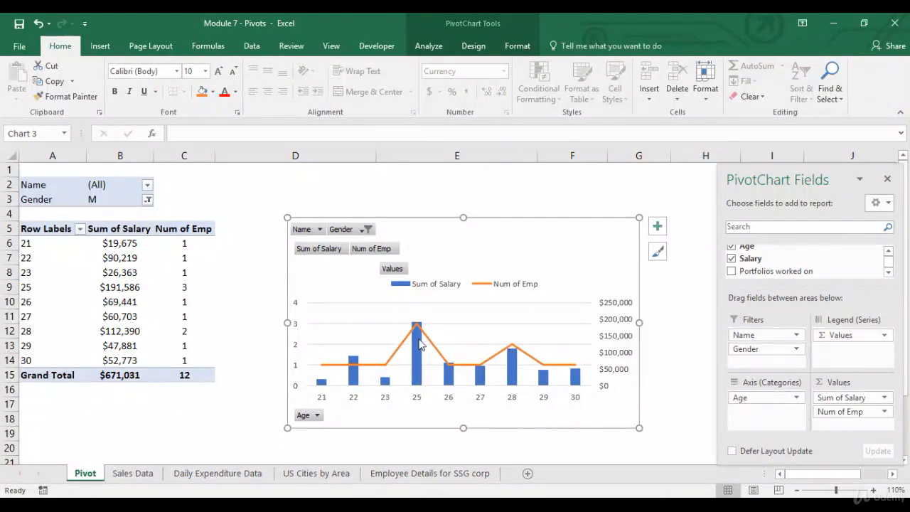
left_click(365, 229)
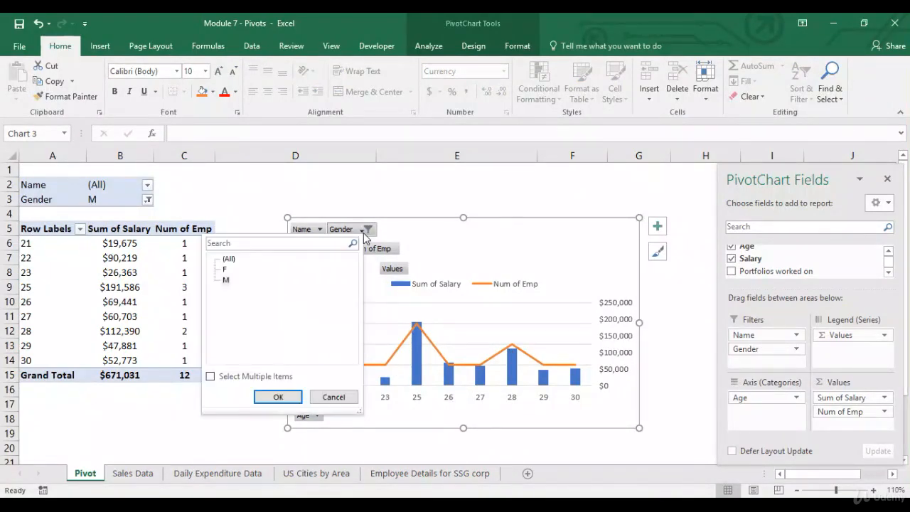
left_click(229, 260)
left_click(269, 398)
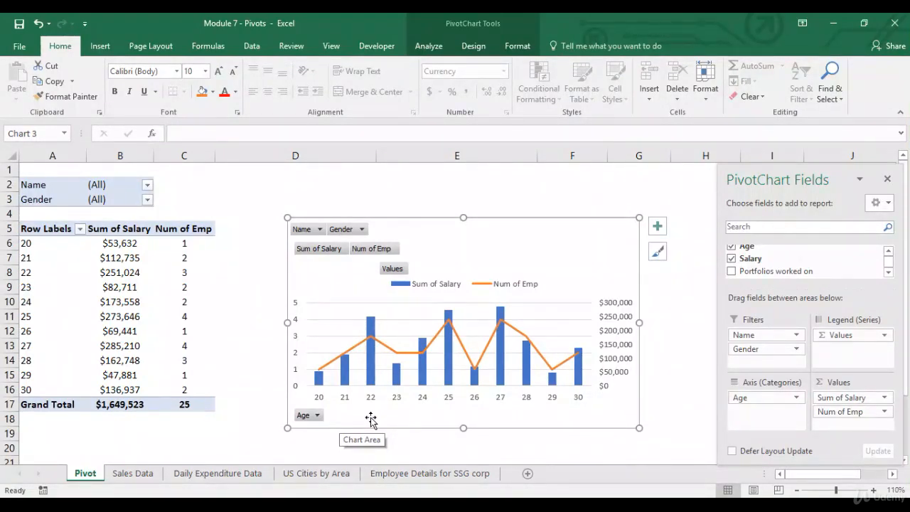
Filter Gender to M again and undo it, then open and cancel the Age filter
left_click(361, 228)
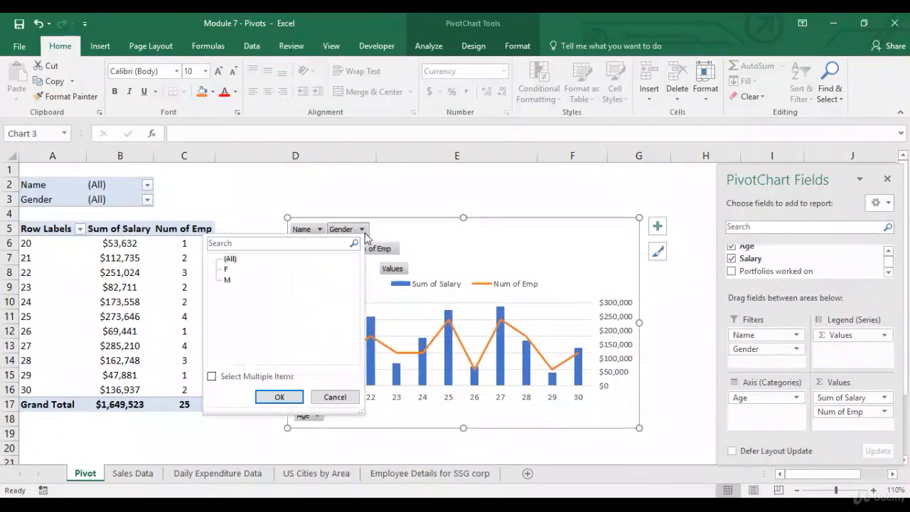
left_click(229, 279)
left_click(292, 398)
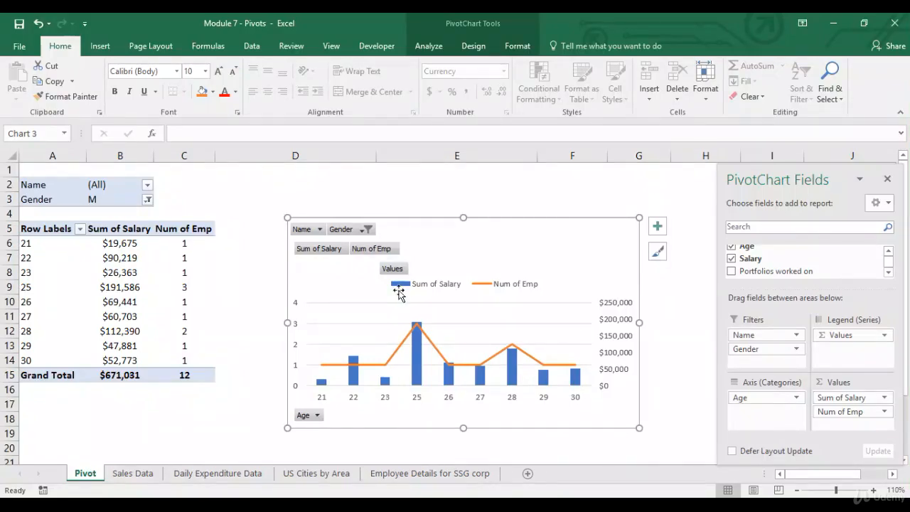
key("ctrl+z")
left_click(317, 416)
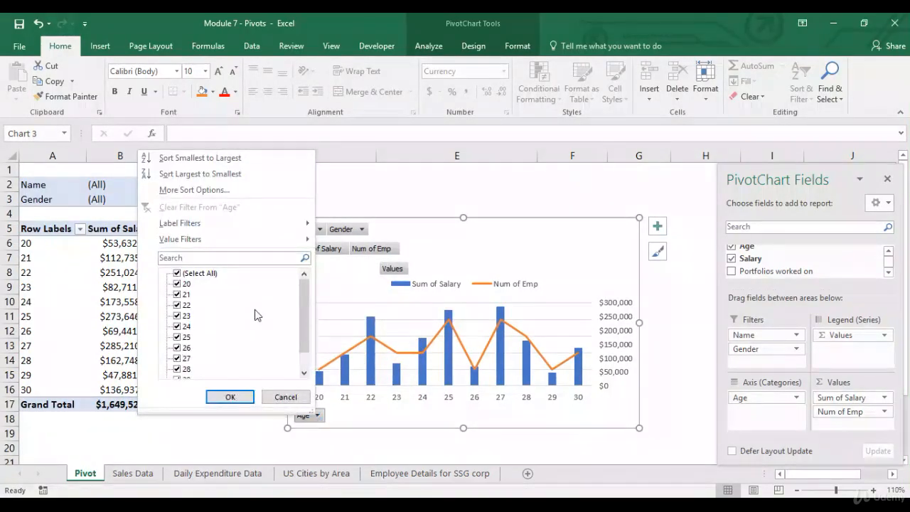
left_click(285, 397)
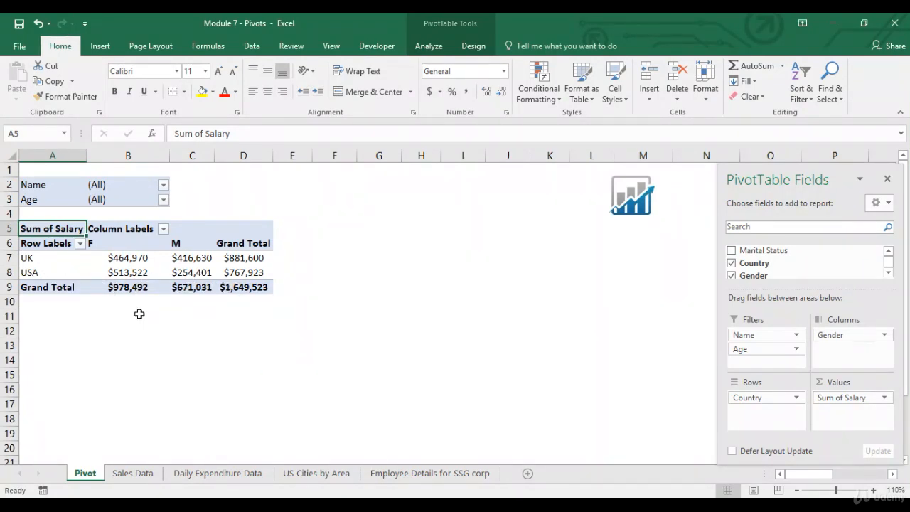
Insert and enlarge a clustered column PivotChart of salary by country with F and M bars
left_click(149, 278)
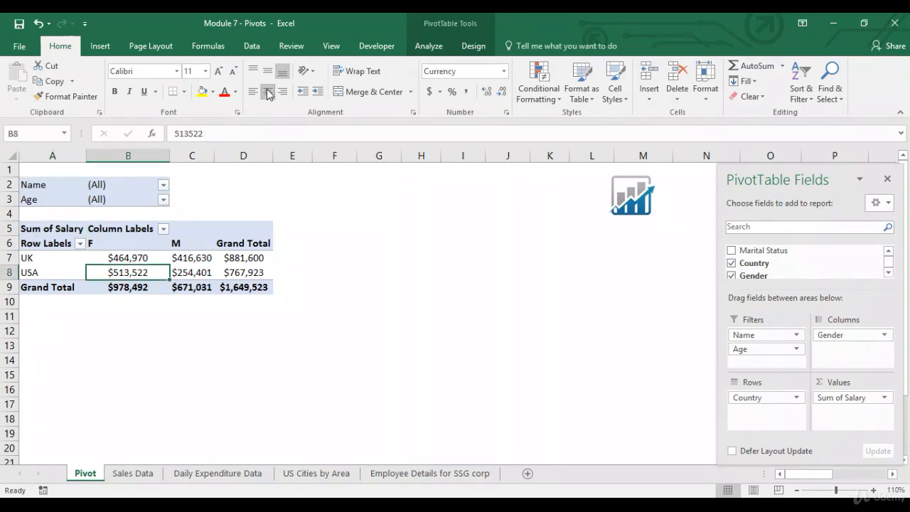
left_click(100, 46)
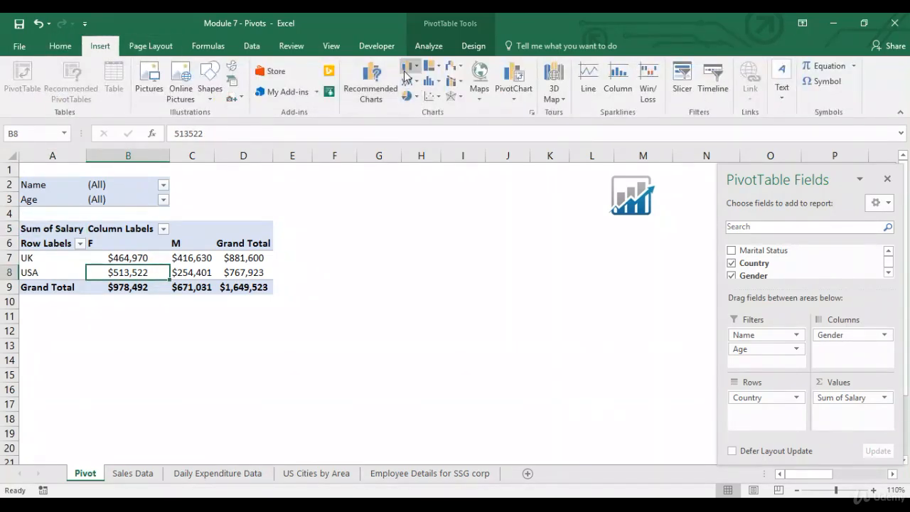
left_click(411, 66)
left_click(421, 110)
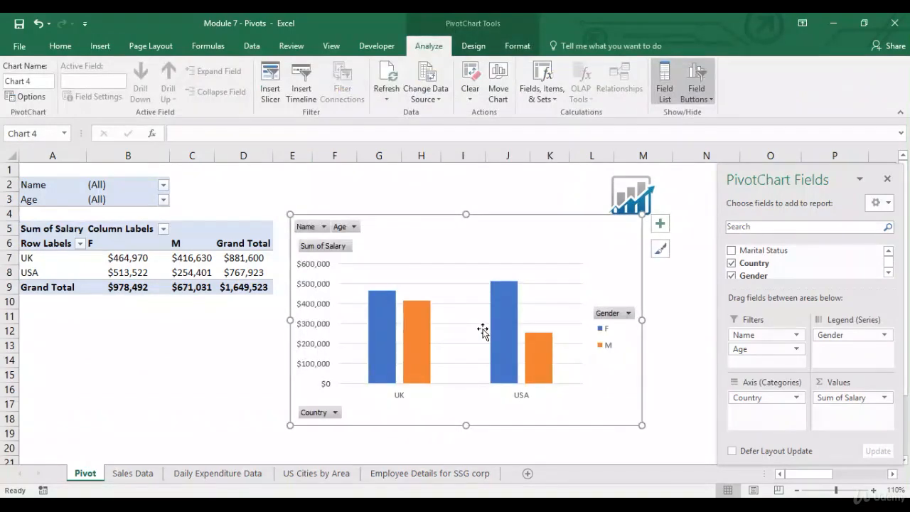
left_click_drag(637, 423, 675, 443)
left_click(243, 346)
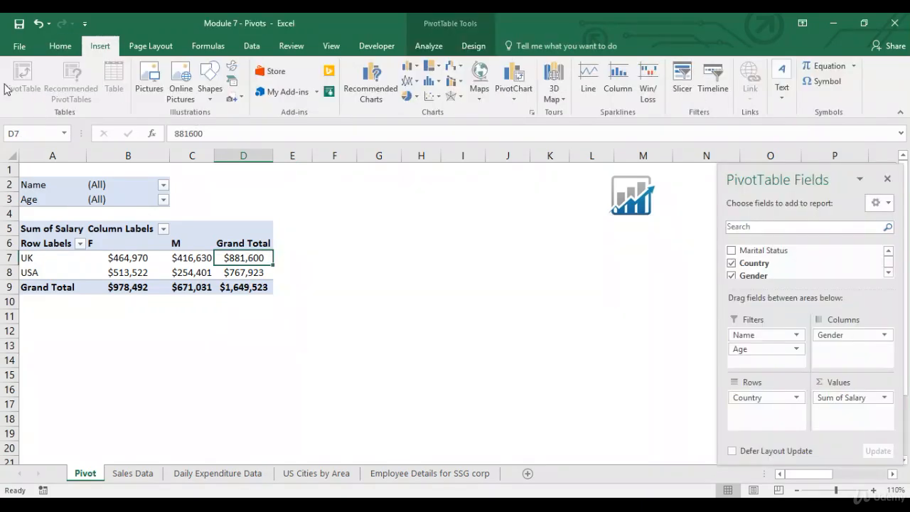
Select cells in the pivot, including the Grand Total label, and view the Design options
left_click(60, 46)
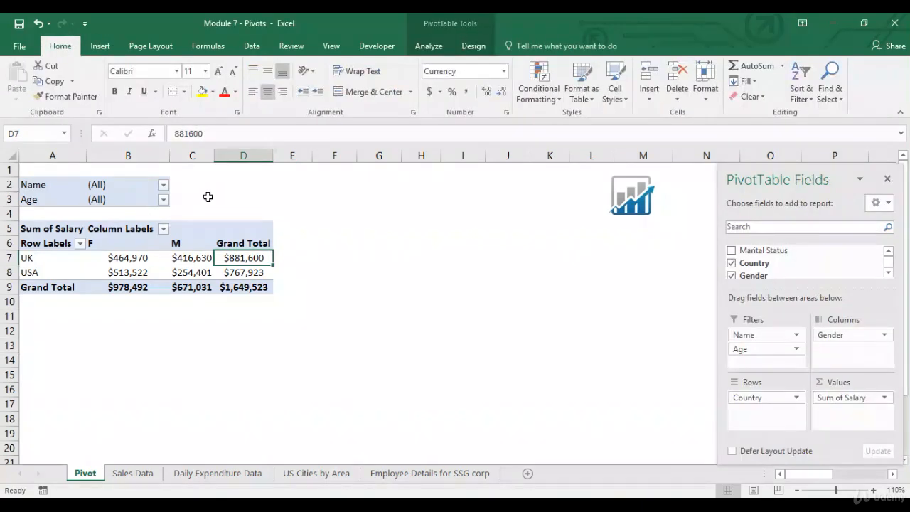
left_click(99, 45)
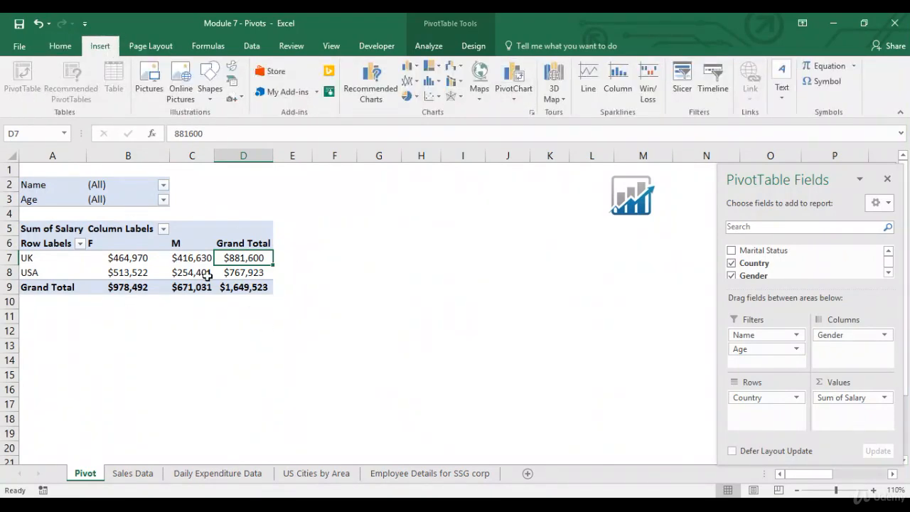
left_click(149, 334)
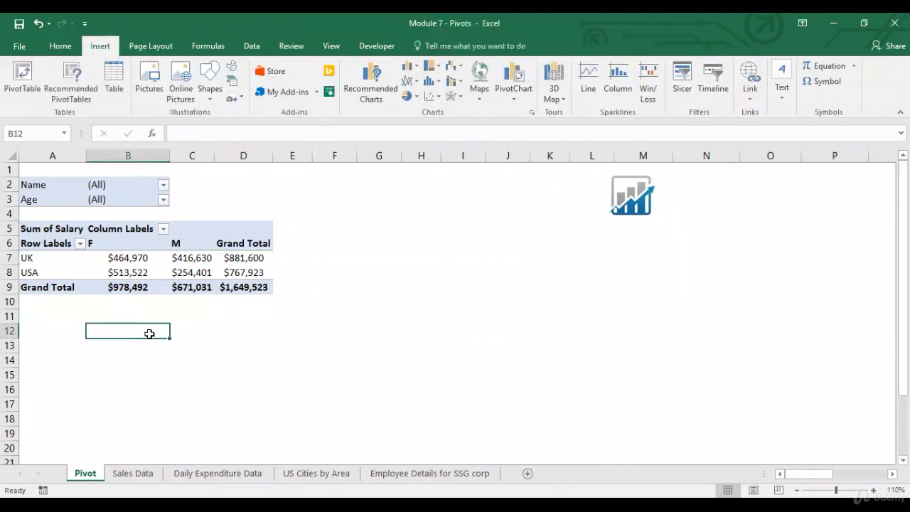
left_click(51, 289)
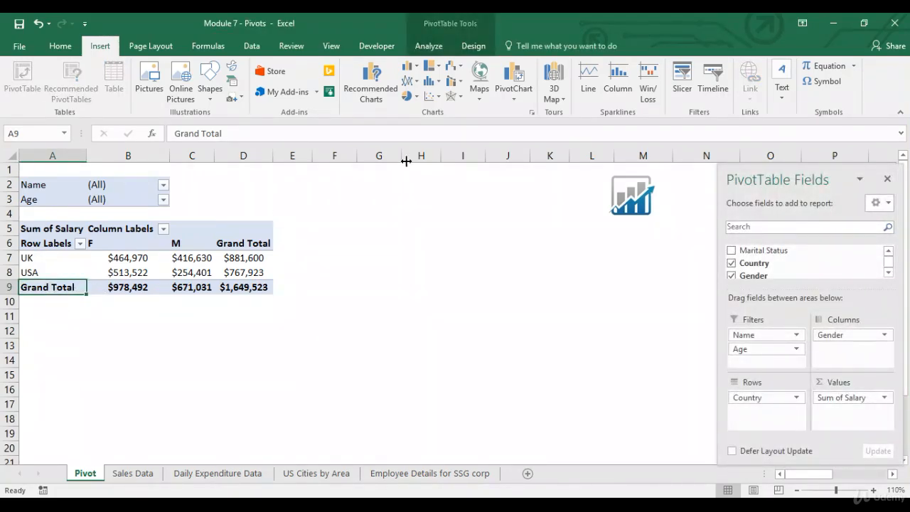
left_click(468, 48)
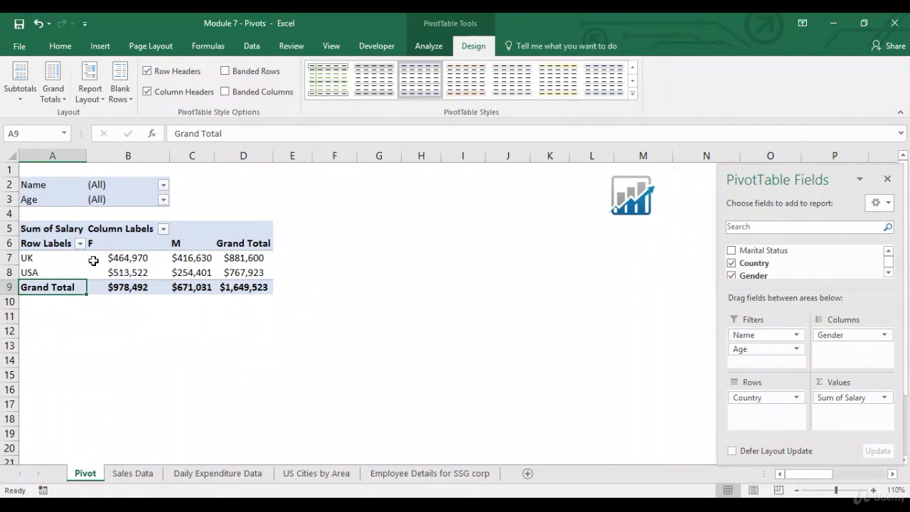
Move the Age field from Filters into Rows, nesting it under Country
mouse_move(94, 265)
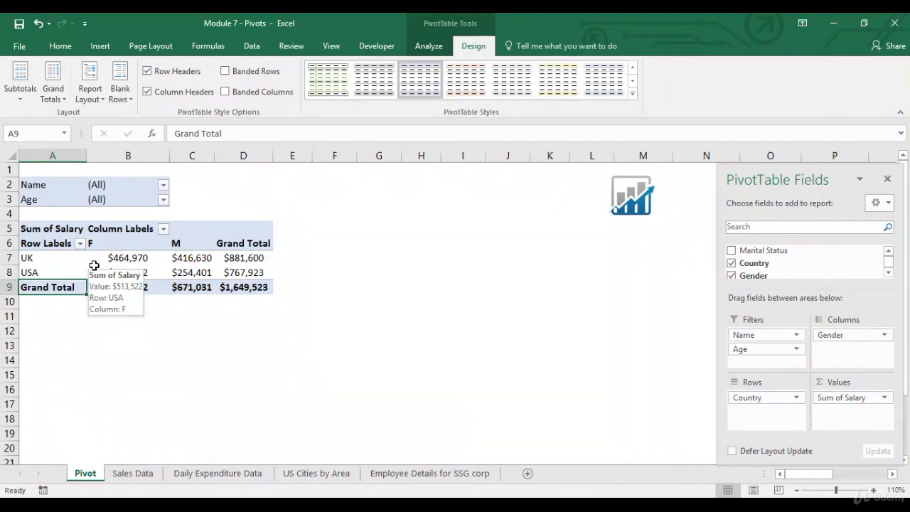
left_click(50, 272)
left_click_drag(782, 349, 768, 417)
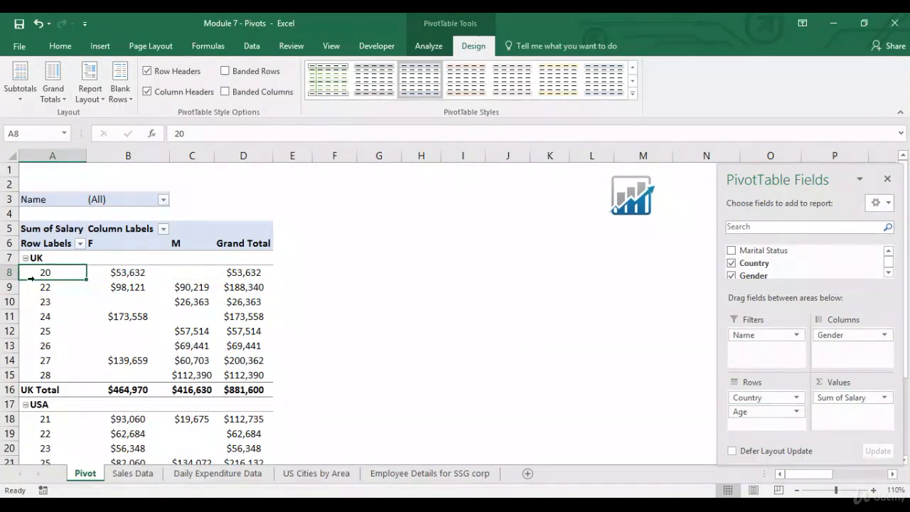
mouse_move(58, 290)
left_click_drag(66, 362, 65, 375)
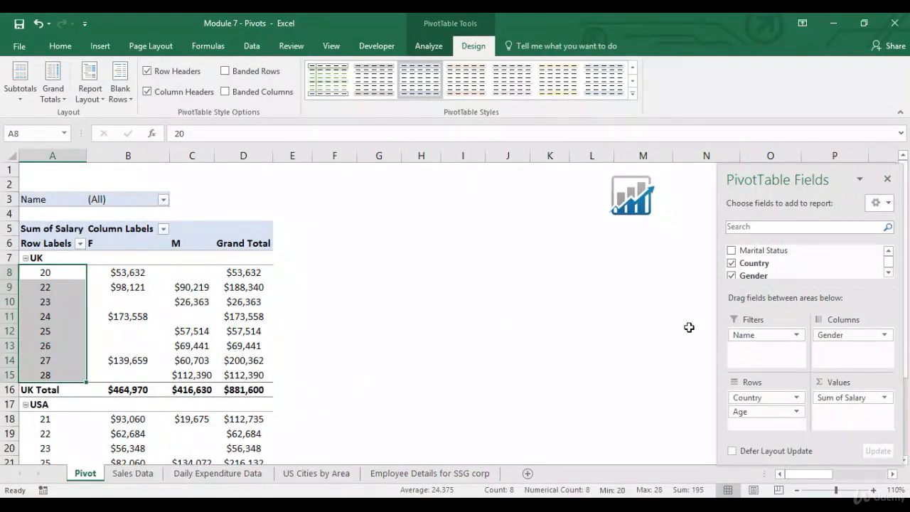
Float the field list, zoom out to 80% and select the age labels for UK and USA
left_click_drag(790, 177, 482, 197)
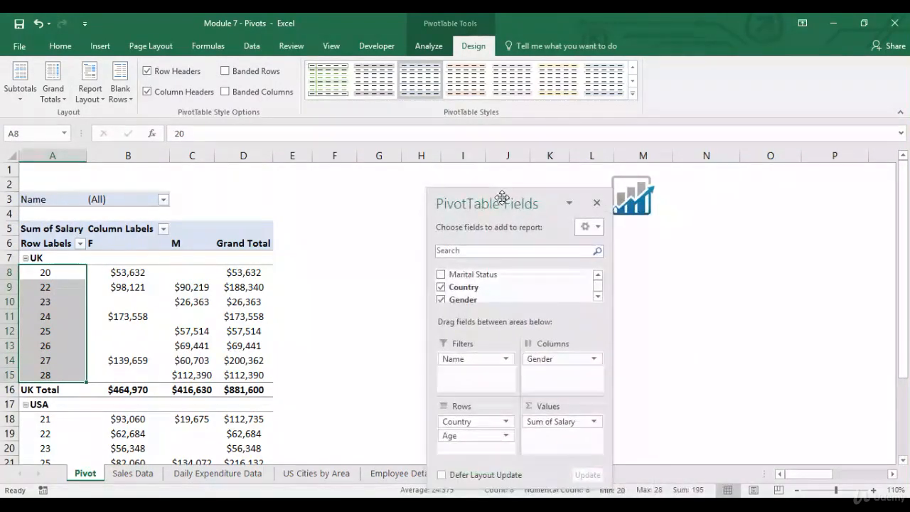
left_click(797, 490)
left_click(797, 489)
left_click(797, 490)
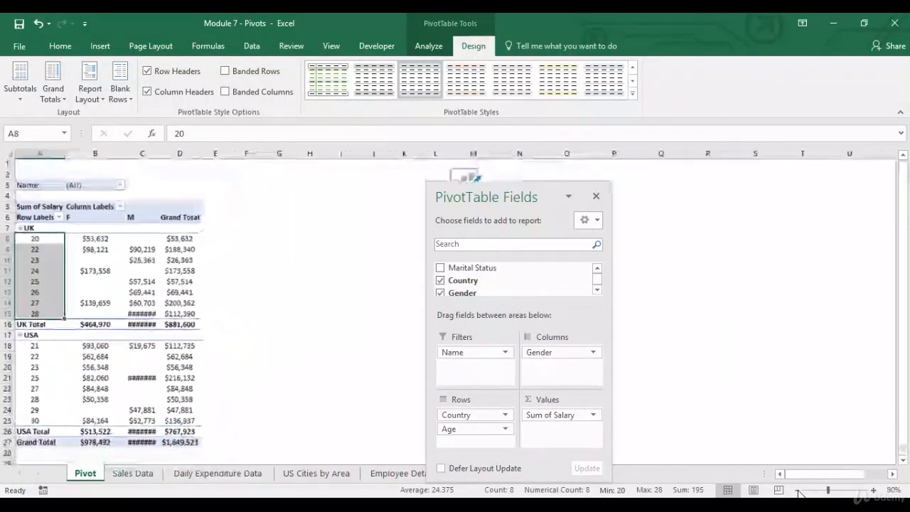
left_click_drag(159, 153, 178, 153)
left_click_drag(36, 345, 41, 420)
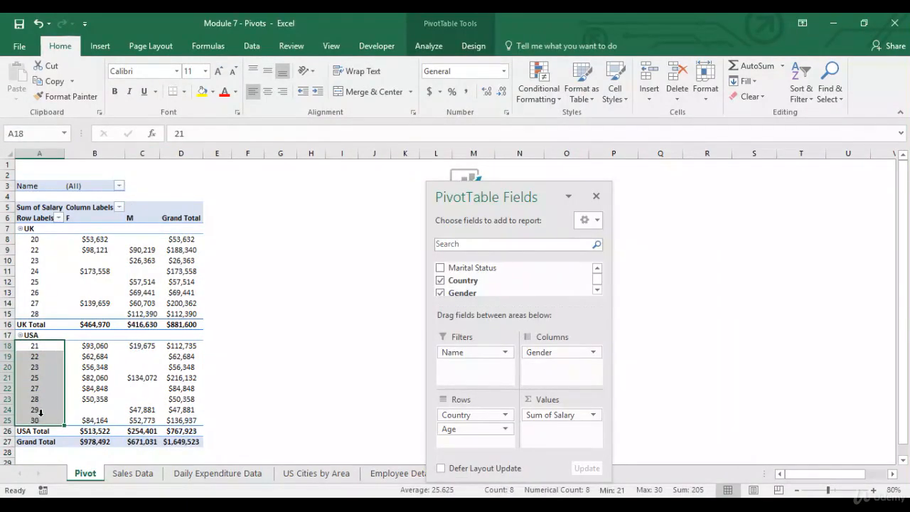
left_click(42, 347)
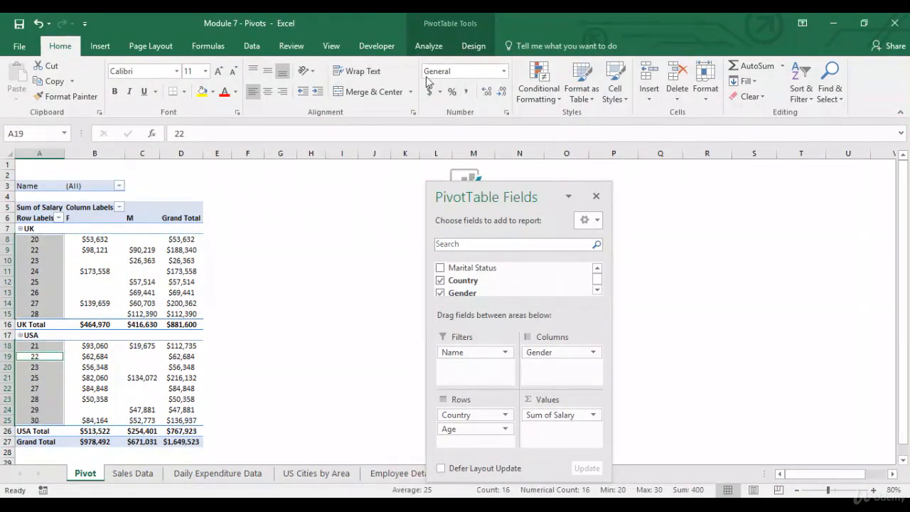
left_click(473, 46)
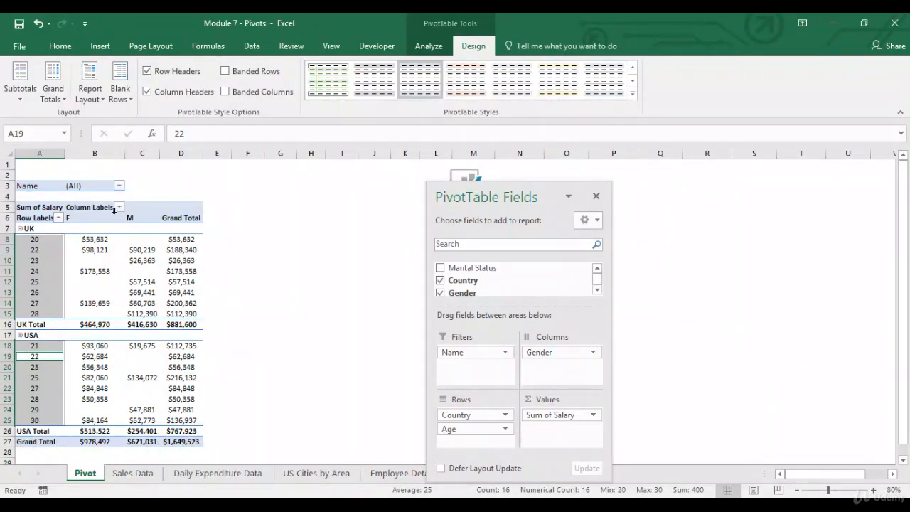
left_click(20, 82)
left_click(41, 117)
left_click(20, 80)
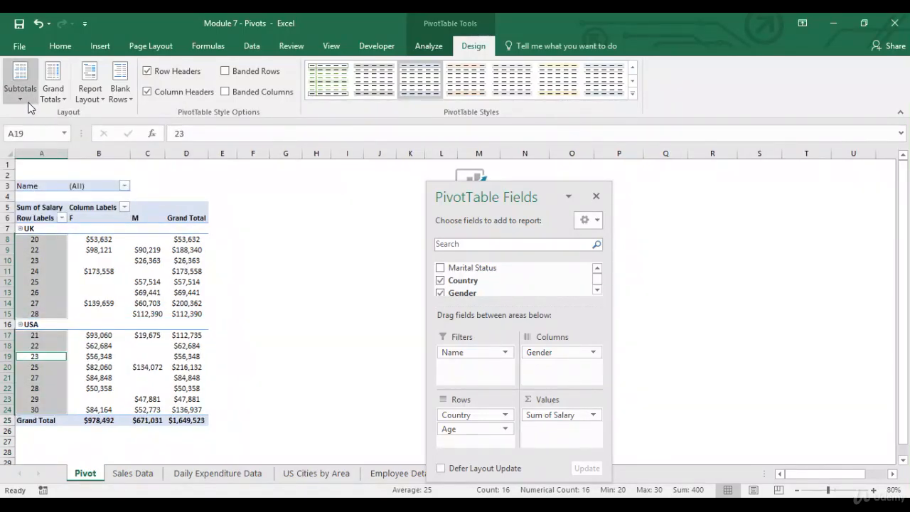
left_click(68, 149)
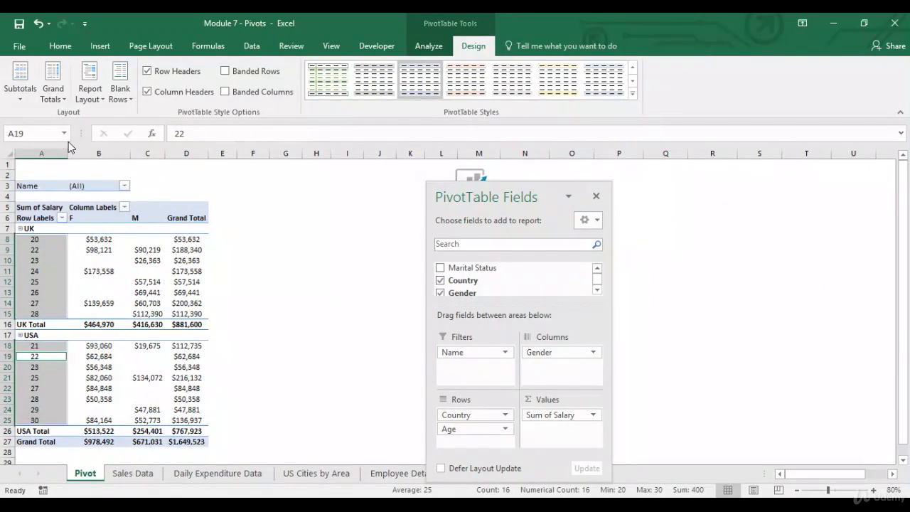
left_click(20, 84)
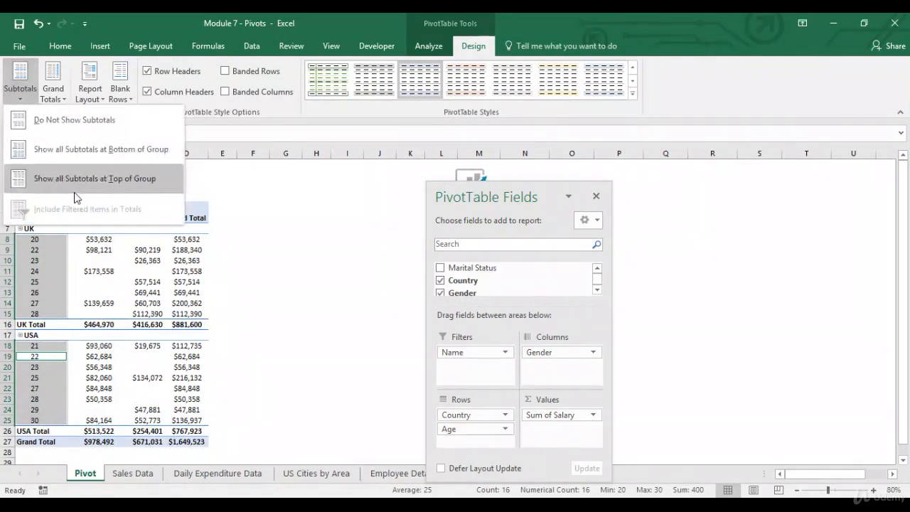
left_click(76, 178)
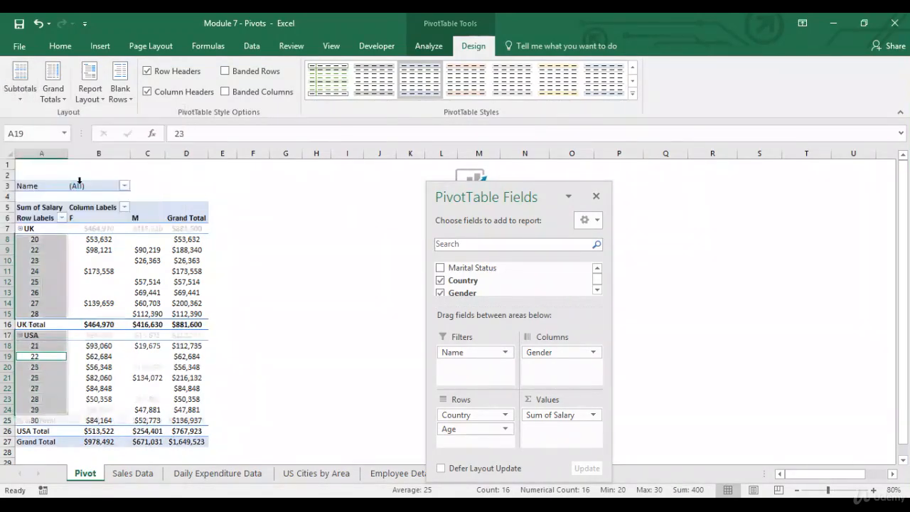
left_click(32, 98)
left_click(54, 148)
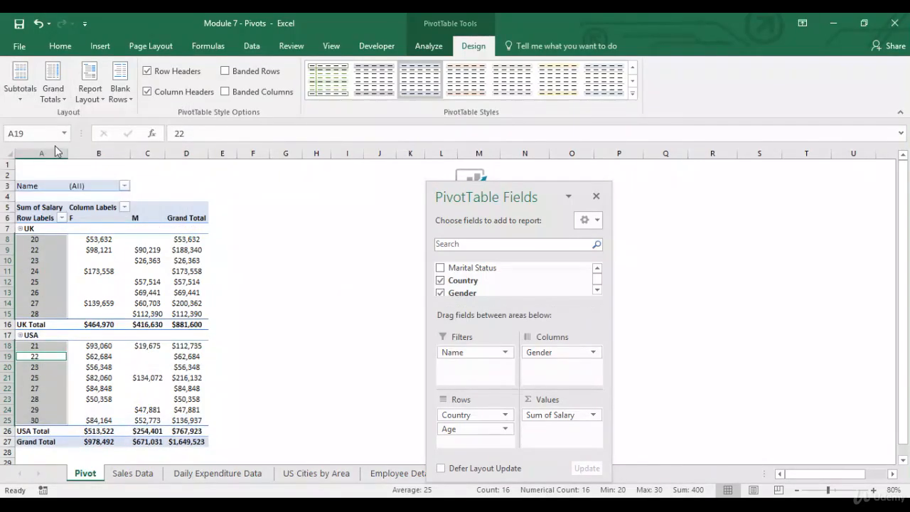
left_click(59, 103)
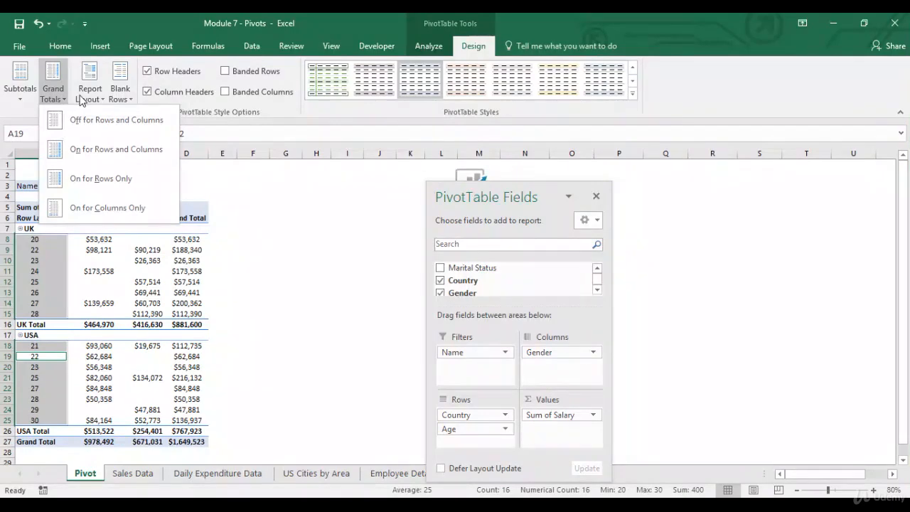
left_click(90, 100)
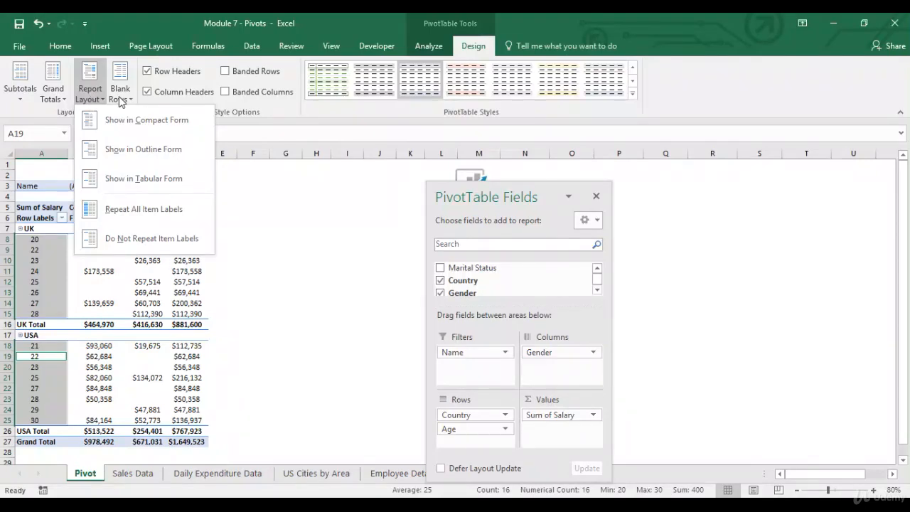
left_click(121, 100)
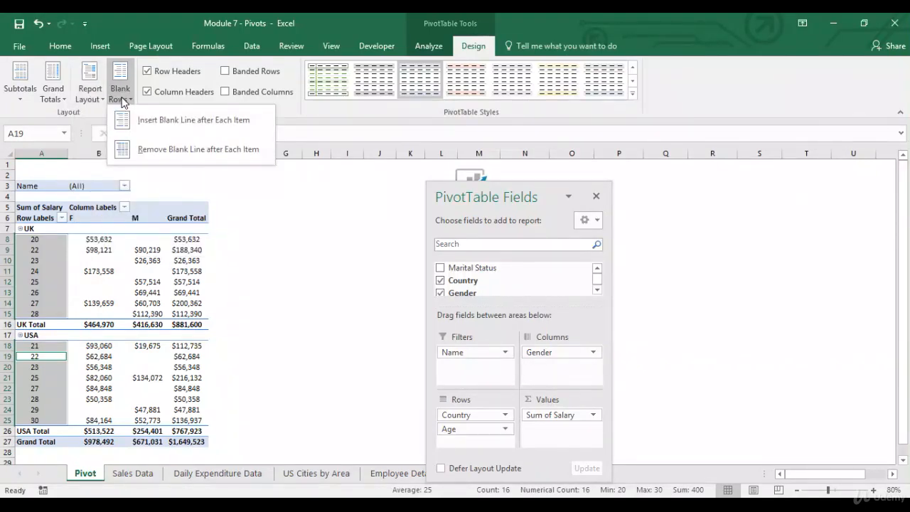
left_click(180, 119)
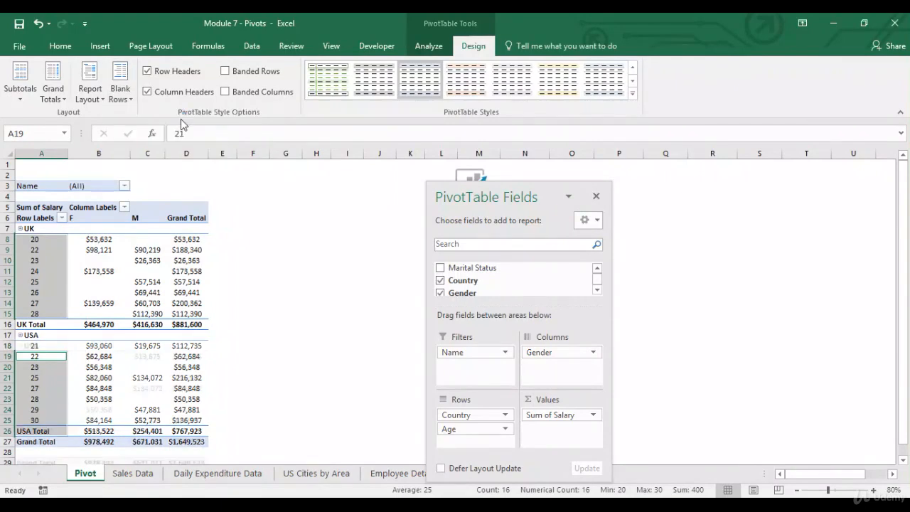
left_click(27, 334)
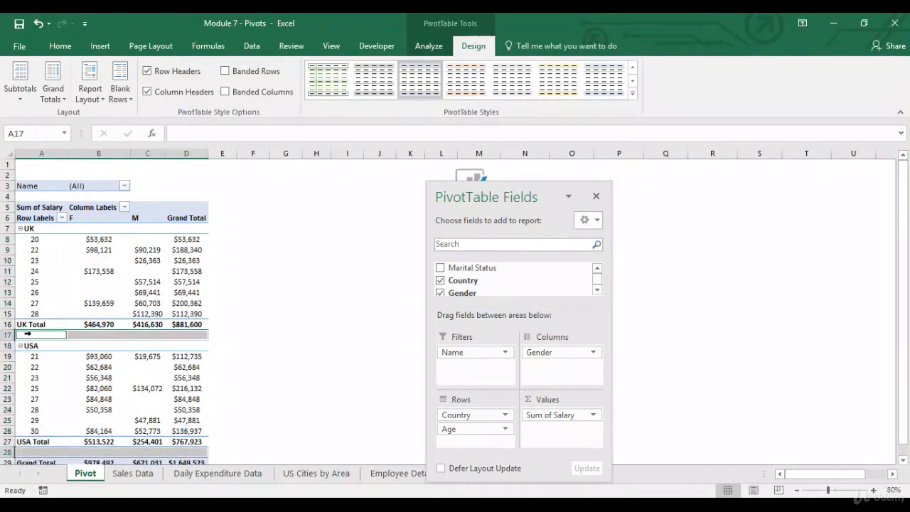
left_click(39, 335)
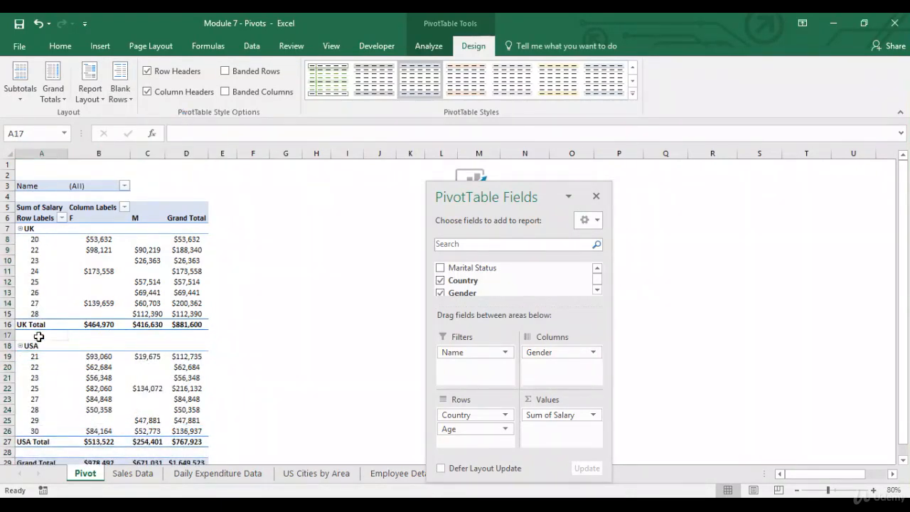
left_click(29, 452)
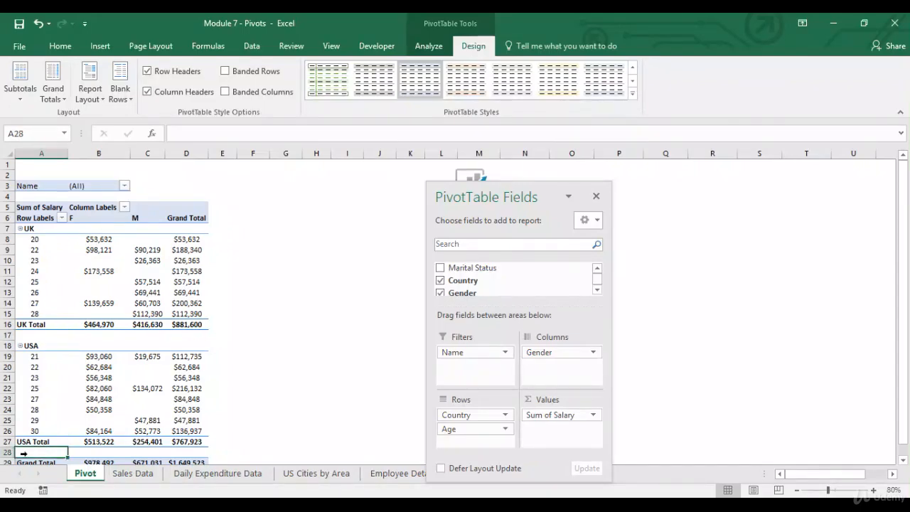
left_click(118, 104)
left_click(167, 148)
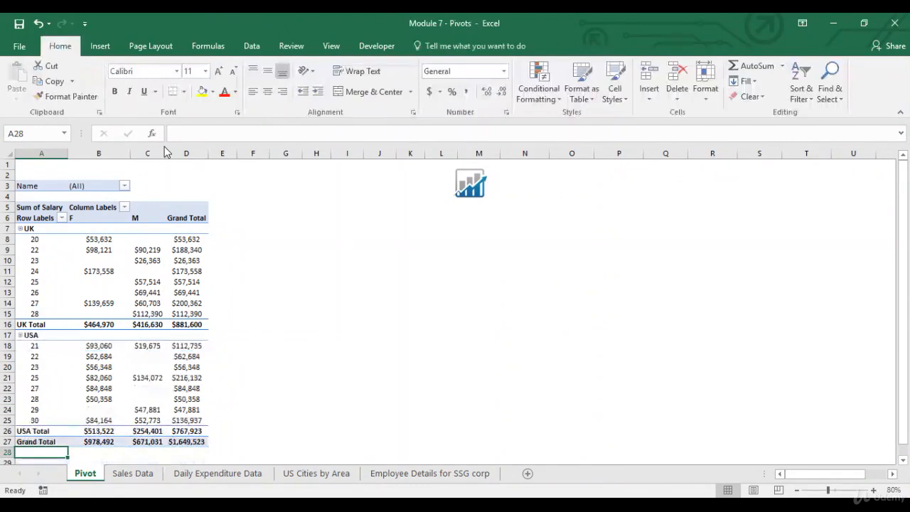
Toggle the Row Headers, Column Headers and banded row/column options, ending with banding off
left_click(87, 284)
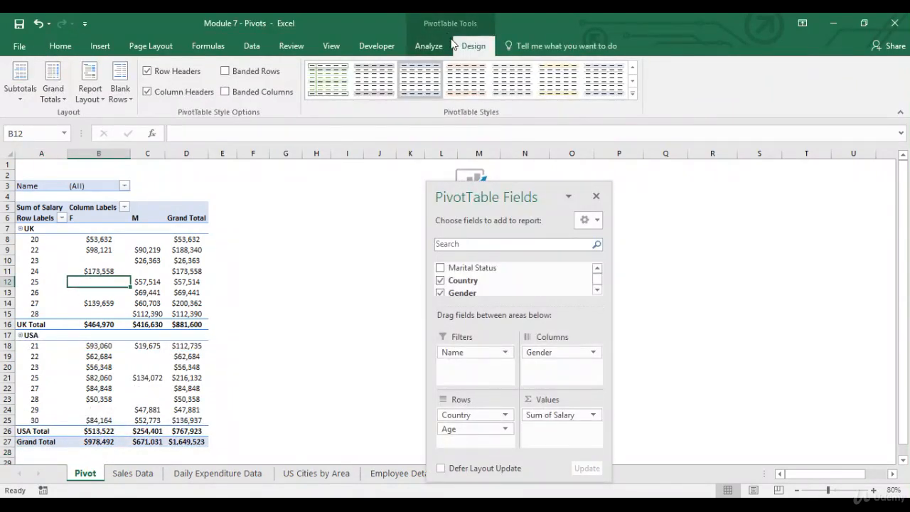
left_click(148, 71)
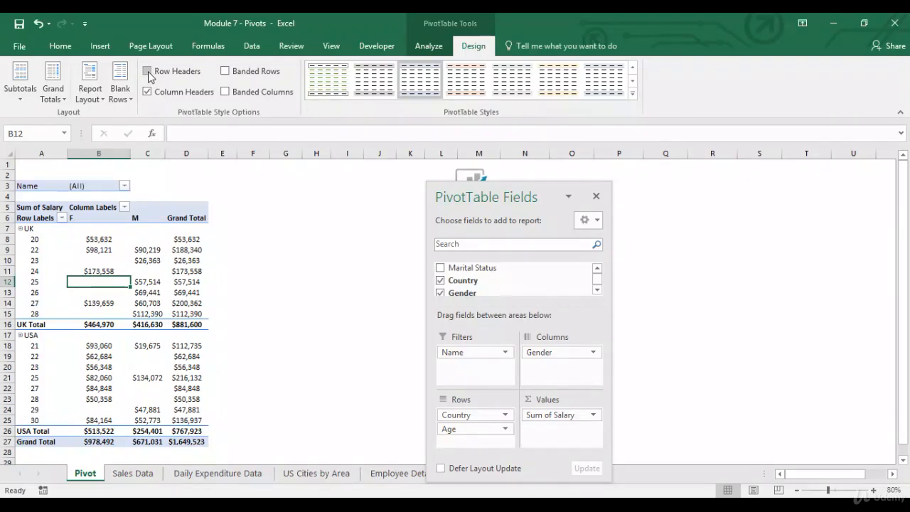
left_click(148, 71)
left_click(148, 71)
left_click(148, 71)
left_click(148, 71)
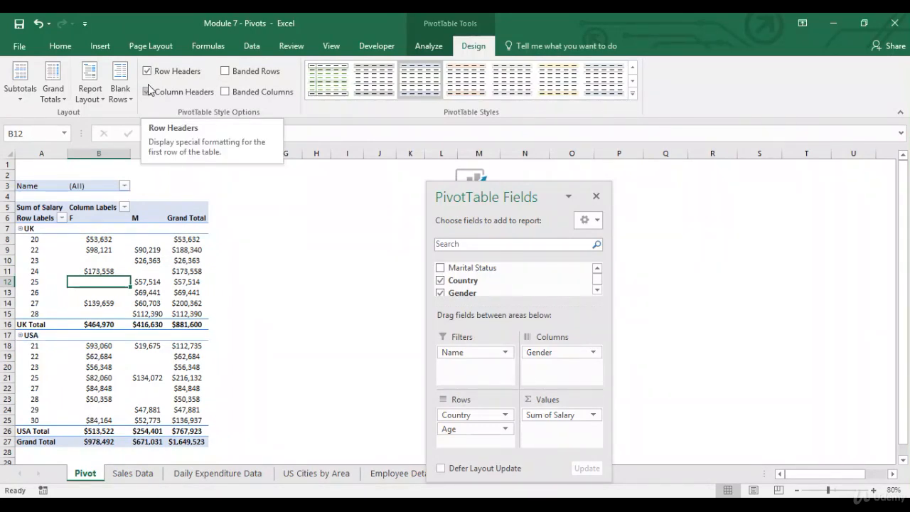
left_click(148, 92)
left_click(147, 92)
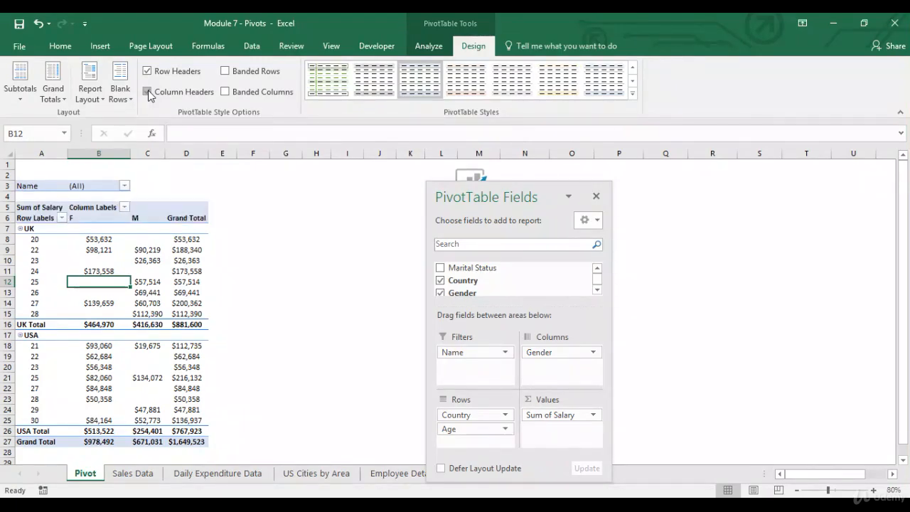
left_click(226, 74)
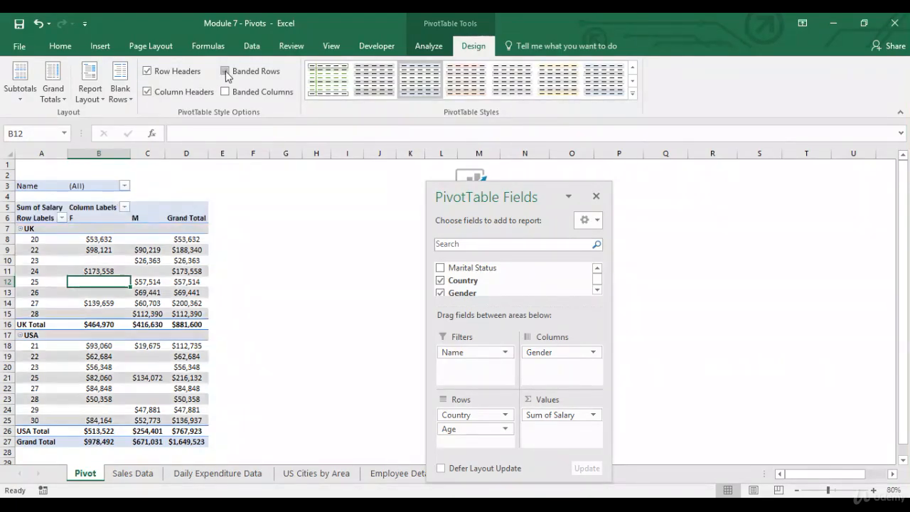
left_click(226, 72)
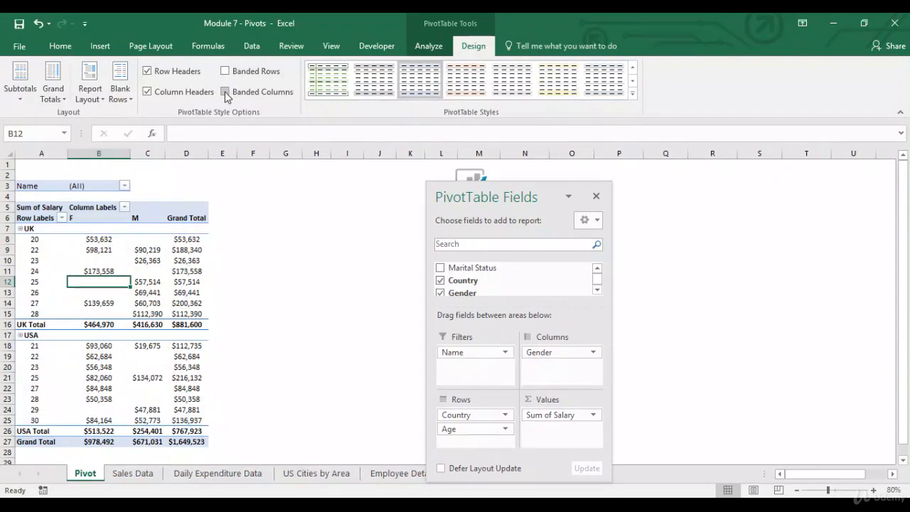
left_click(225, 92)
left_click(225, 92)
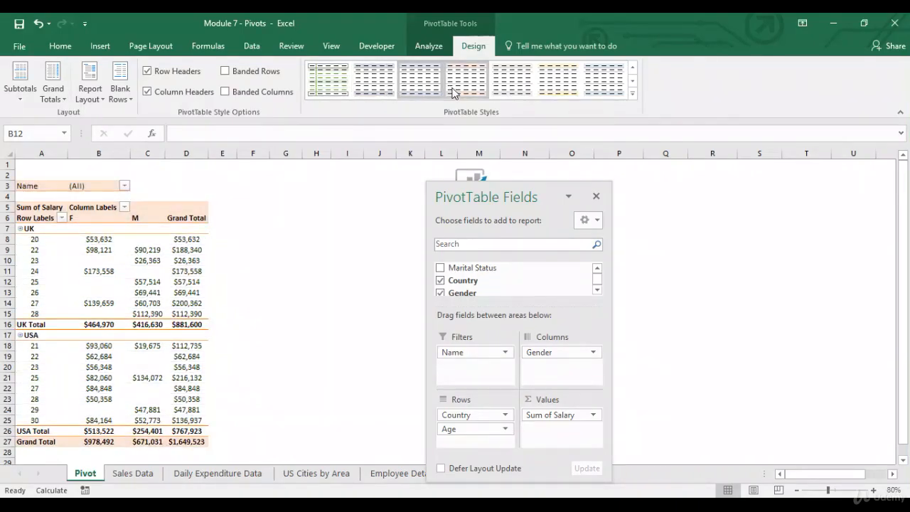
Apply the gray Pivot Style Medium 4 to the salary pivot
left_click(631, 95)
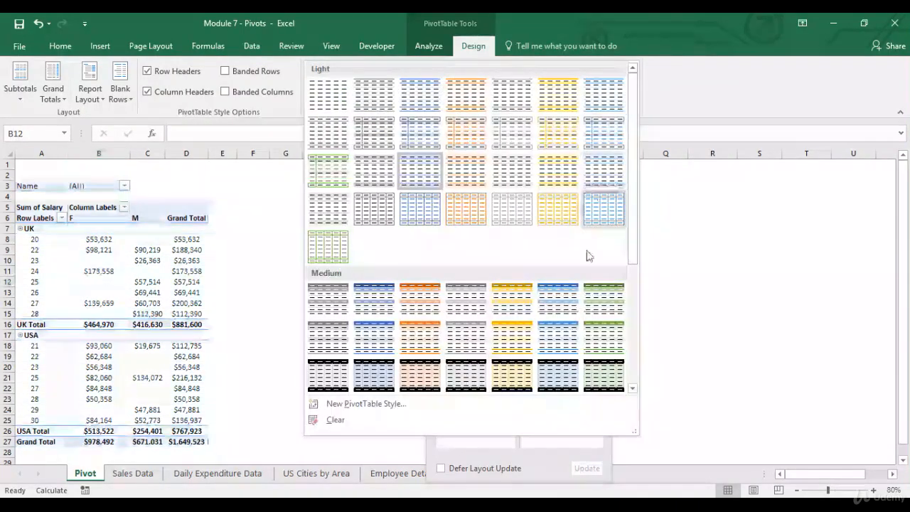
left_click(472, 303)
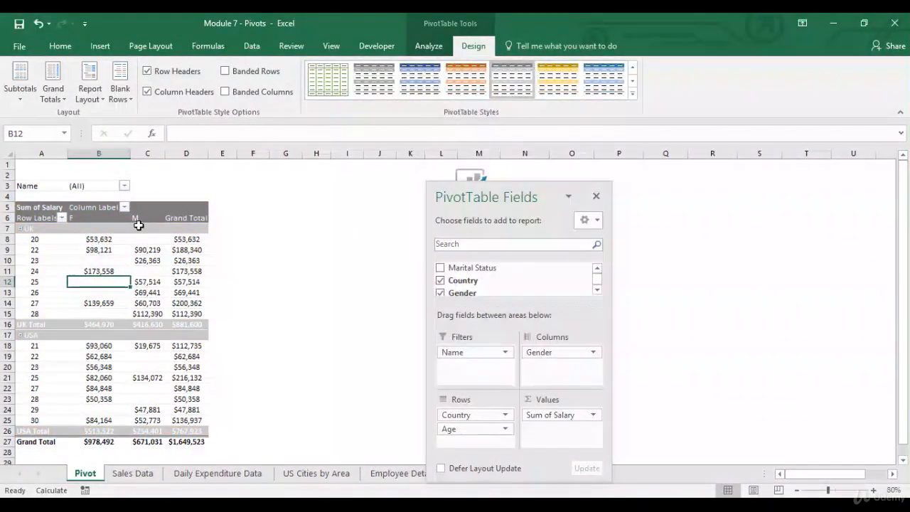
left_click(186, 229)
left_click(429, 46)
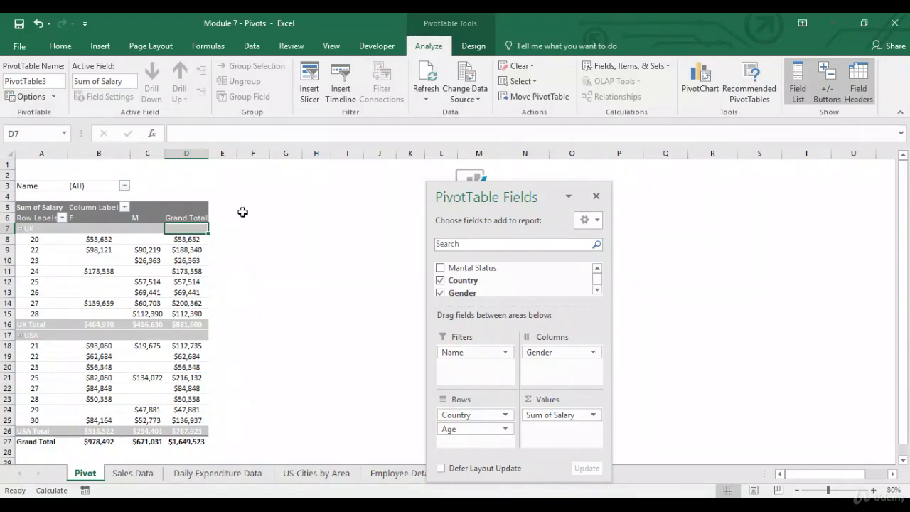
Add Marital Status to the pivot's Filters area and open the Insert Slicers field list
left_click(39, 185)
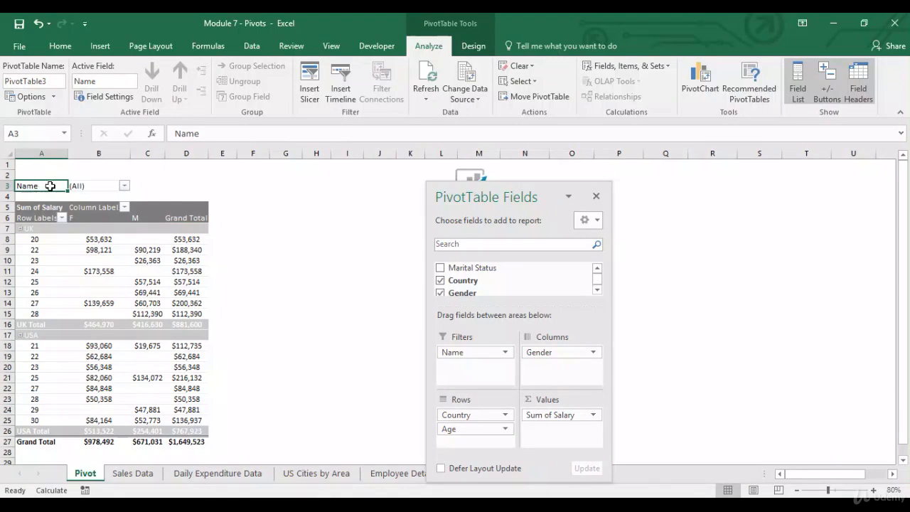
left_click(597, 269)
left_click_drag(486, 281, 469, 377)
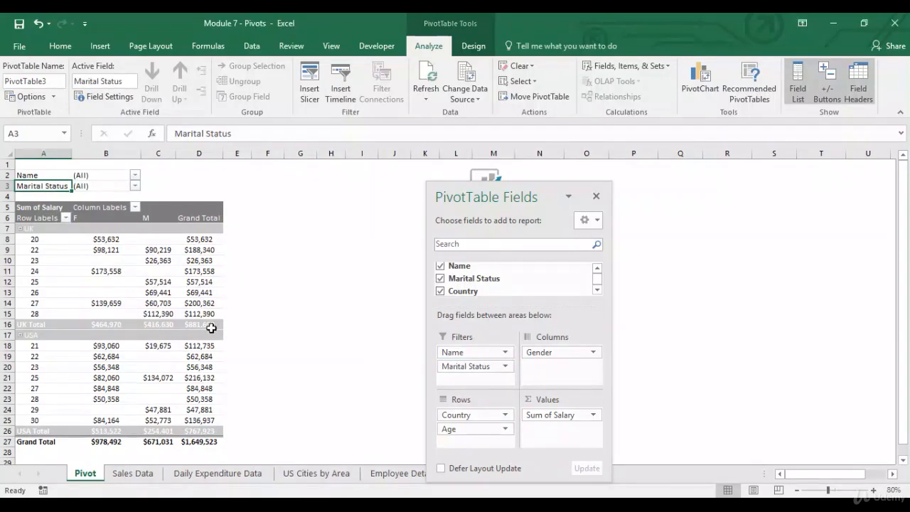
left_click(309, 84)
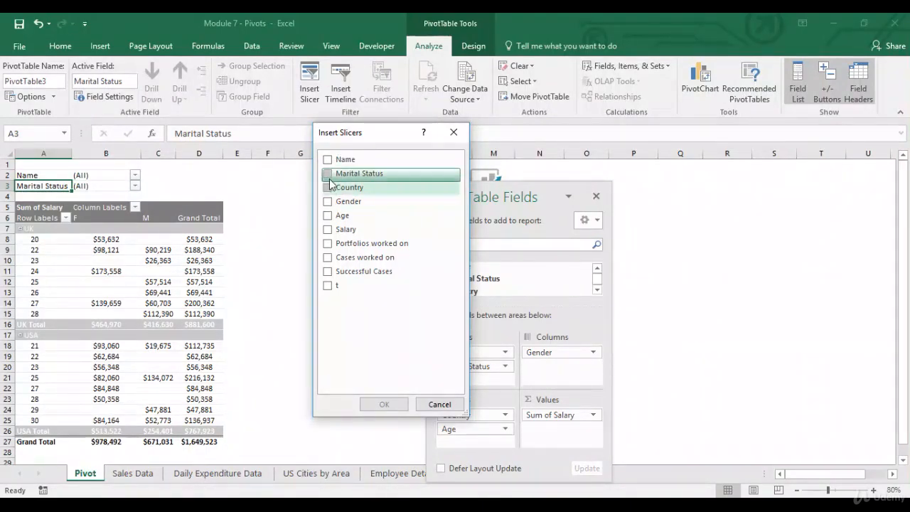
Insert an Age slicer and move it beside the pivot in columns G–H
left_click(327, 217)
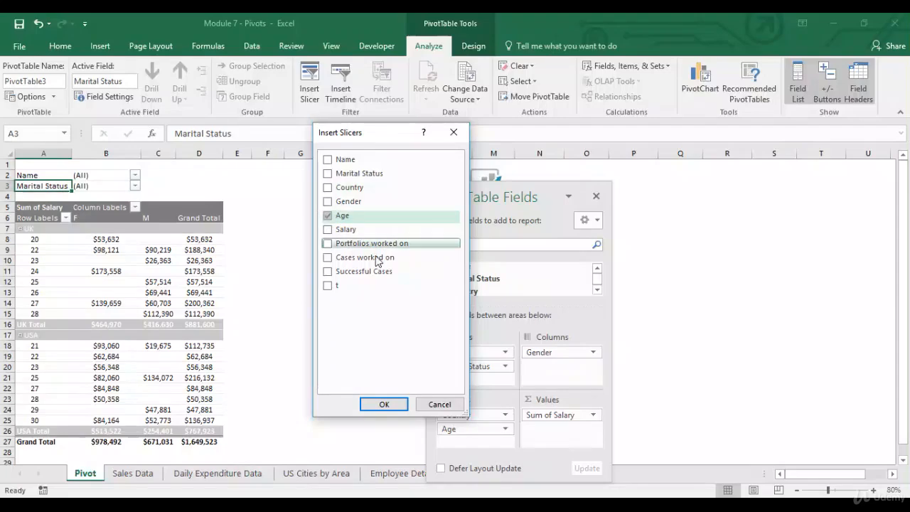
left_click(384, 404)
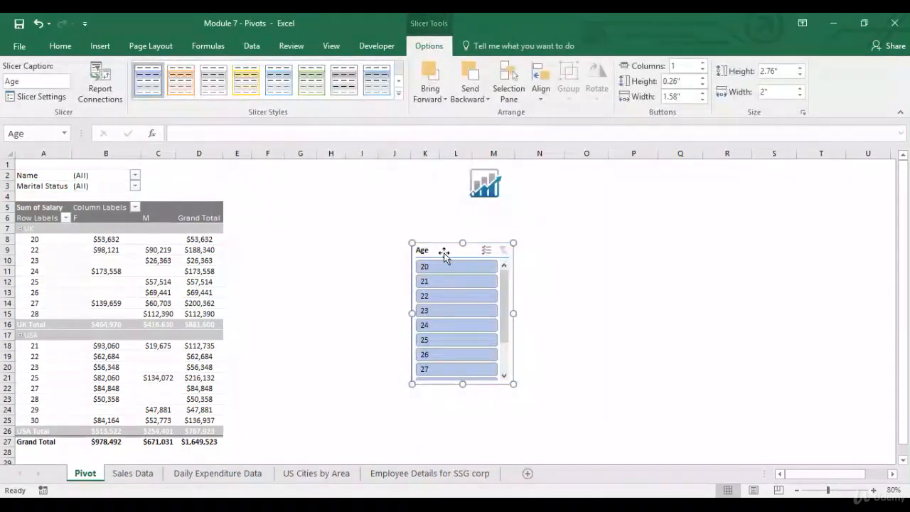
left_click_drag(444, 250, 323, 212)
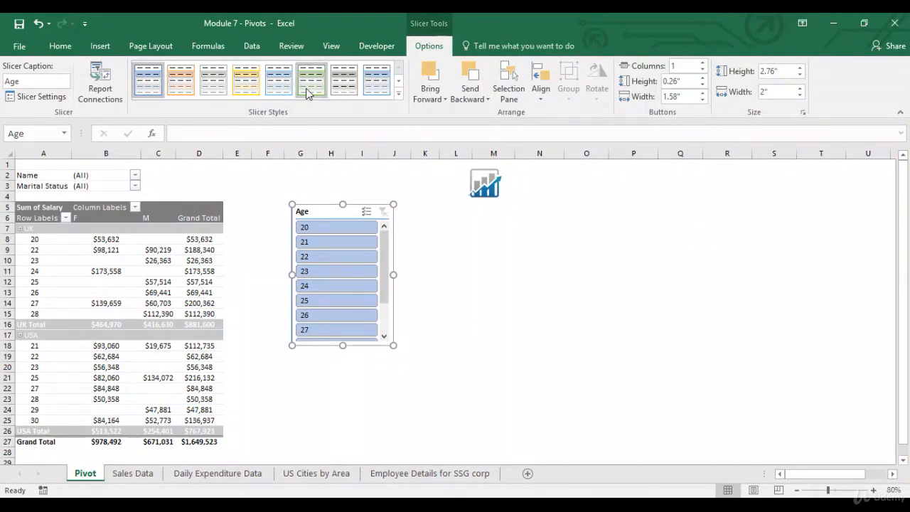
Insert a second slicer for Marital Status
left_click(176, 250)
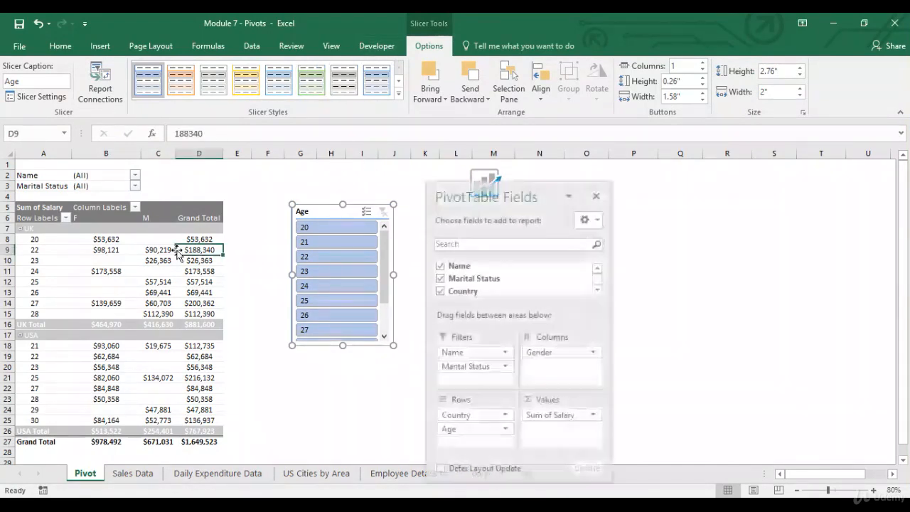
left_click(427, 47)
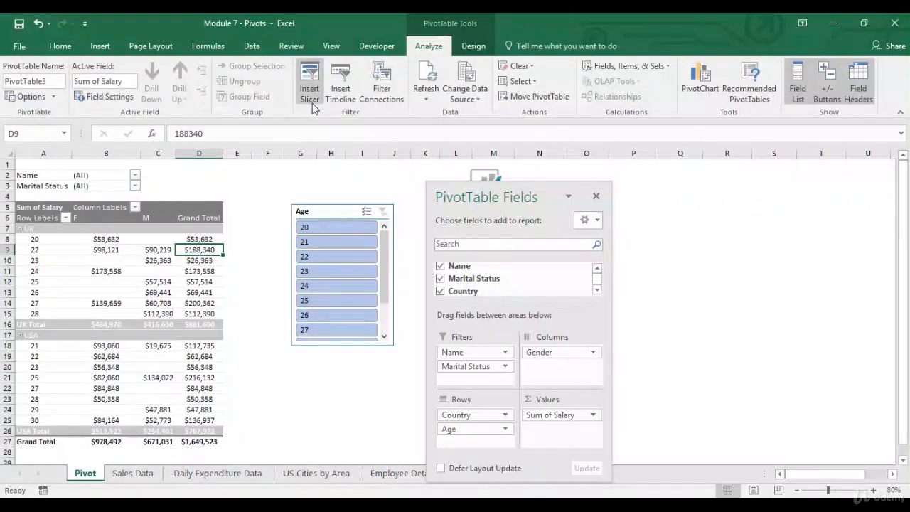
left_click(309, 82)
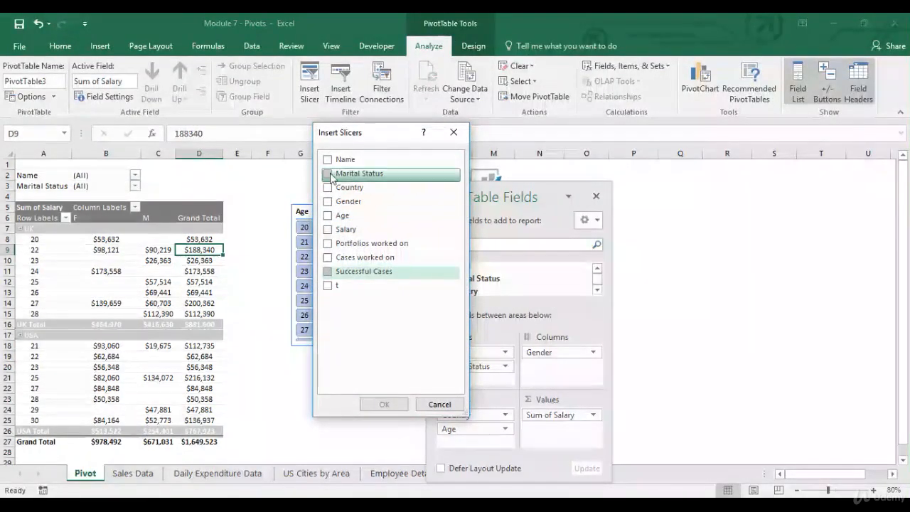
left_click(328, 174)
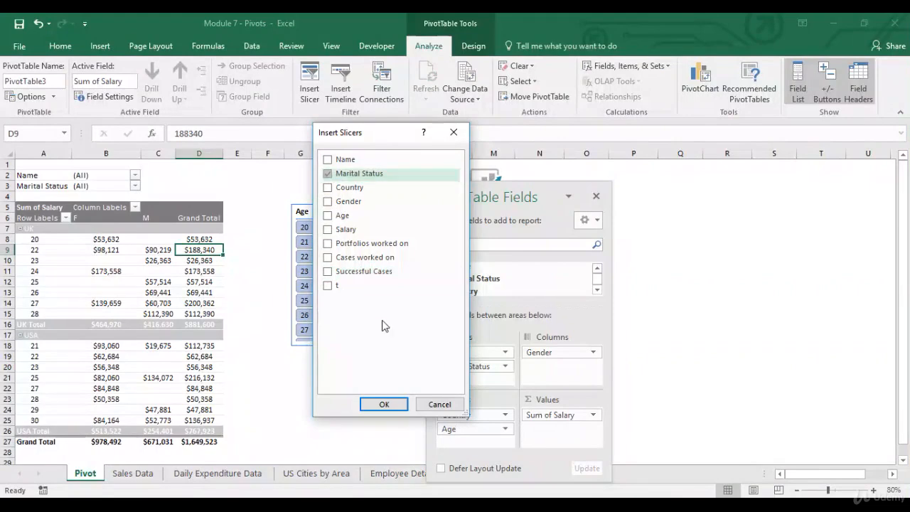
left_click(381, 403)
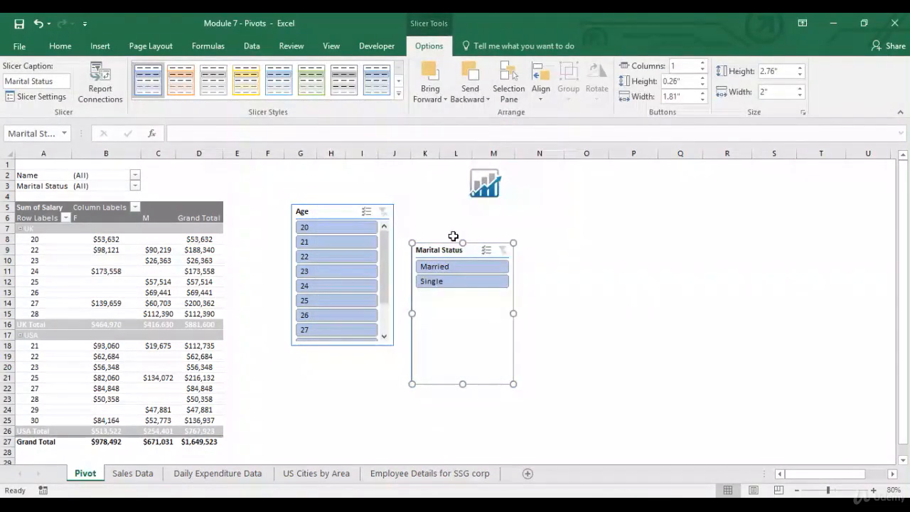
Slice the pivot to ages 20–26 and 30 using Multi-Select, and to Single employees
left_click(322, 227)
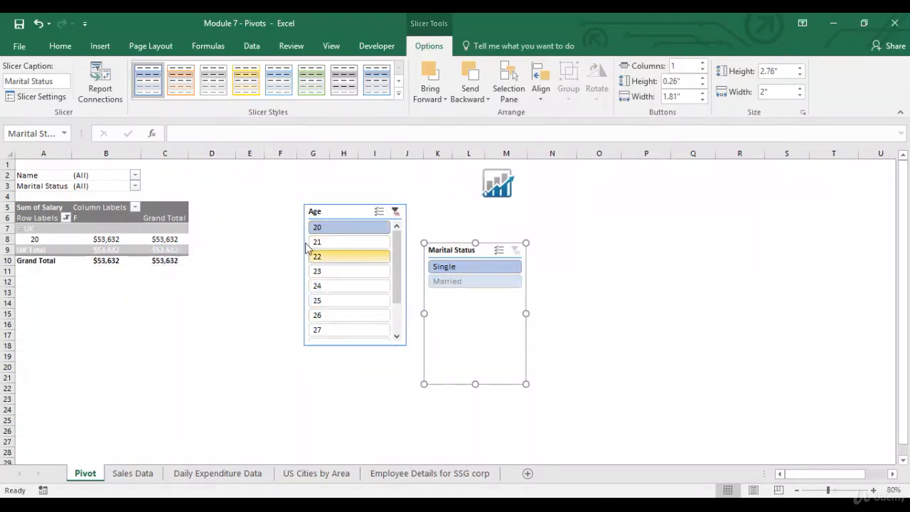
left_click(381, 216)
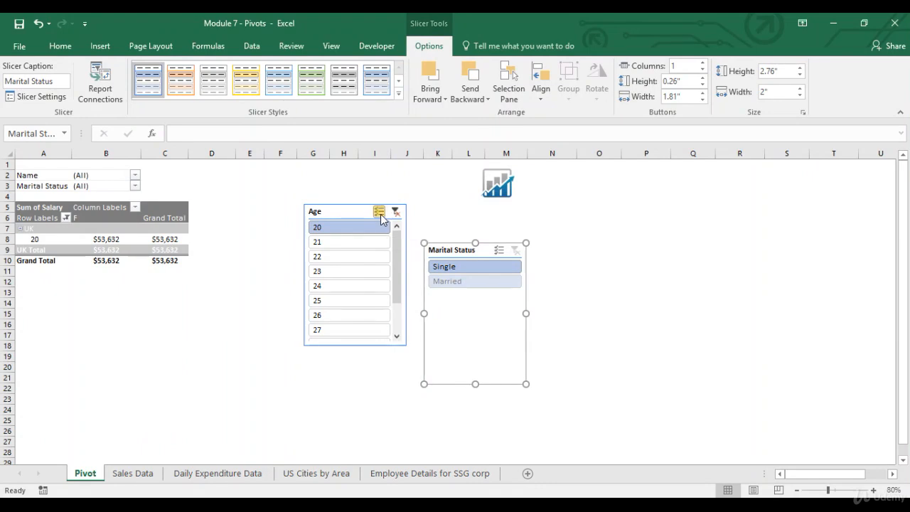
left_click(347, 243)
left_click(361, 256)
left_click(327, 273)
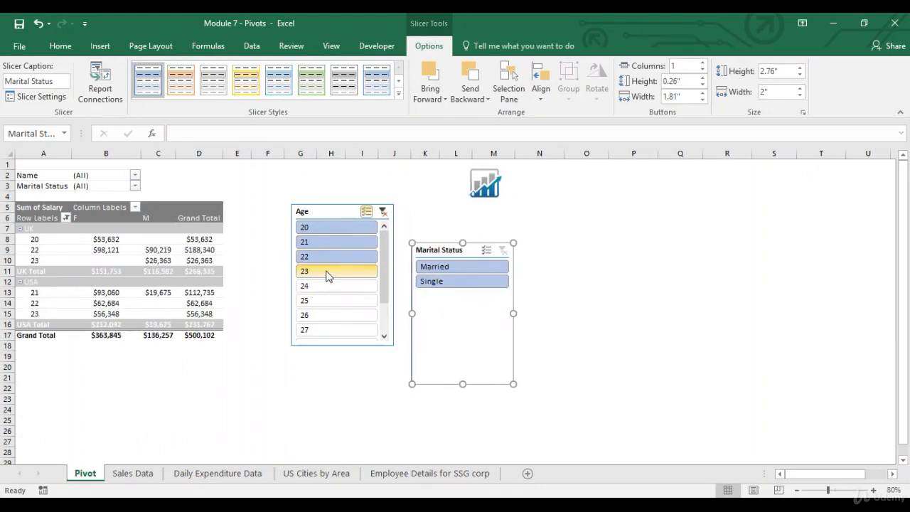
left_click(321, 285)
left_click(317, 300)
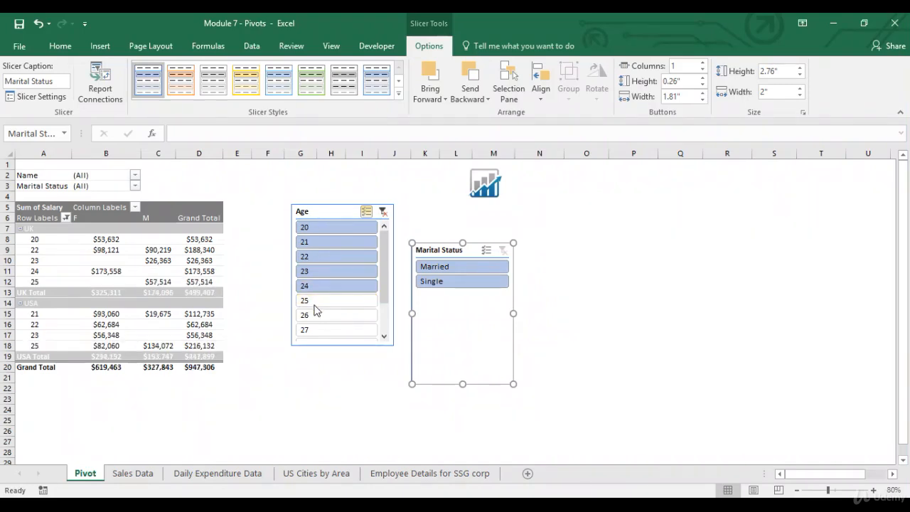
left_click(317, 314)
left_click_drag(381, 296, 382, 324)
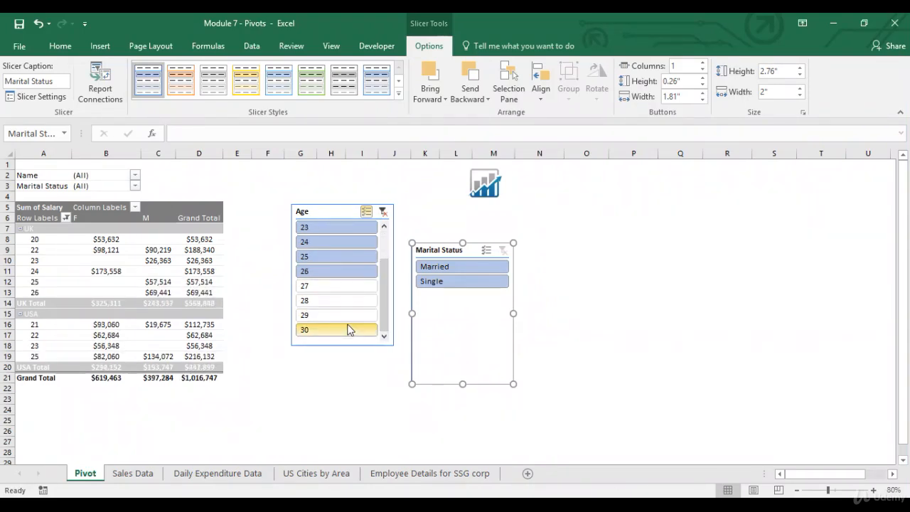
left_click(349, 329)
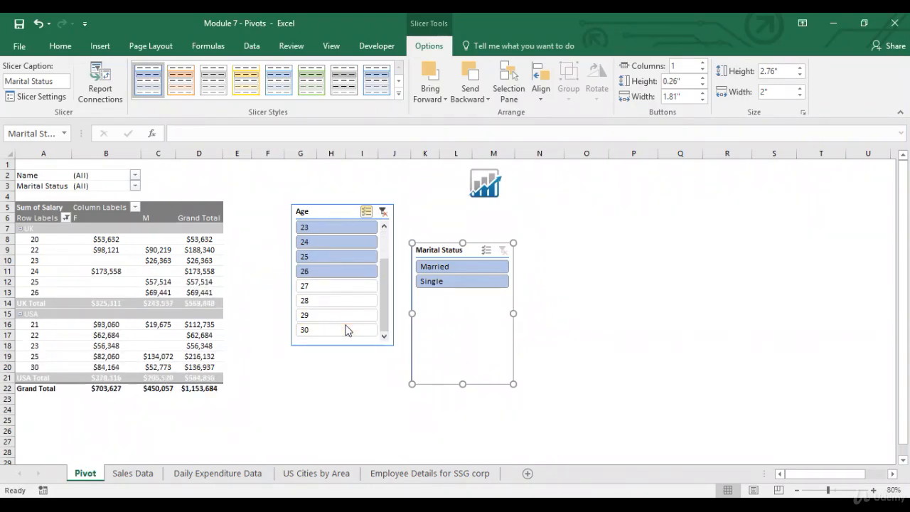
left_click(448, 284)
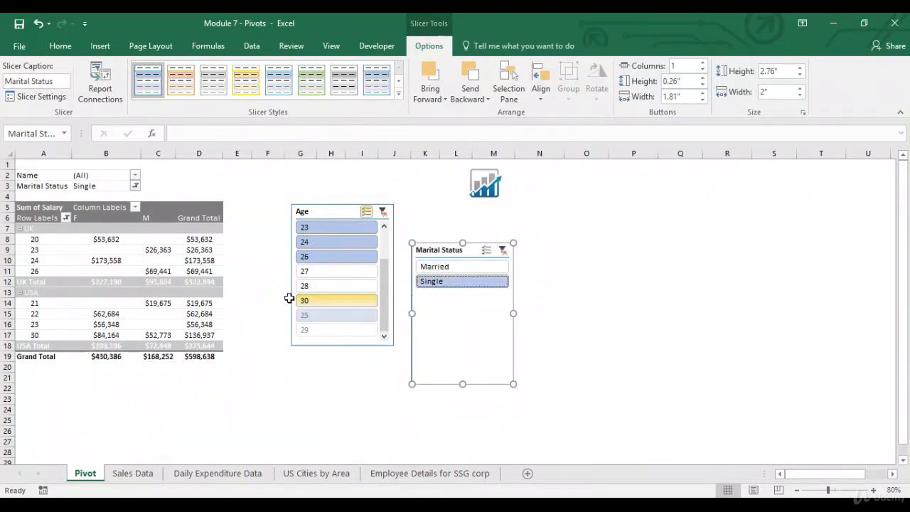
left_click(135, 176)
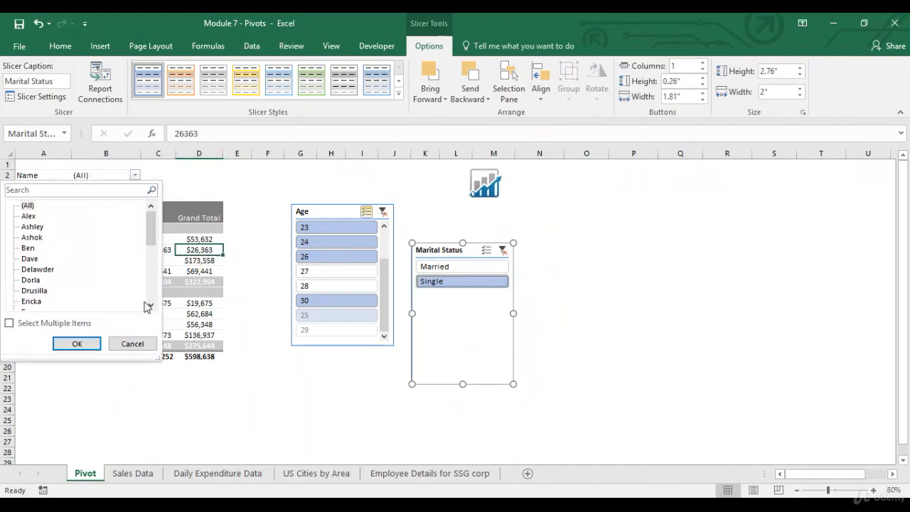
Dismiss the Name filter list unchanged, move the Field List aside and delete the Age slicer
left_click(135, 348)
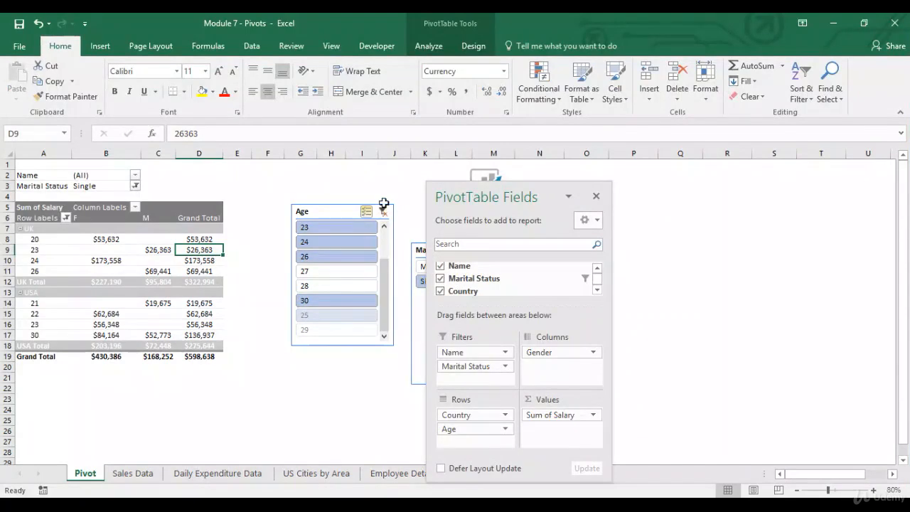
left_click_drag(471, 189, 651, 171)
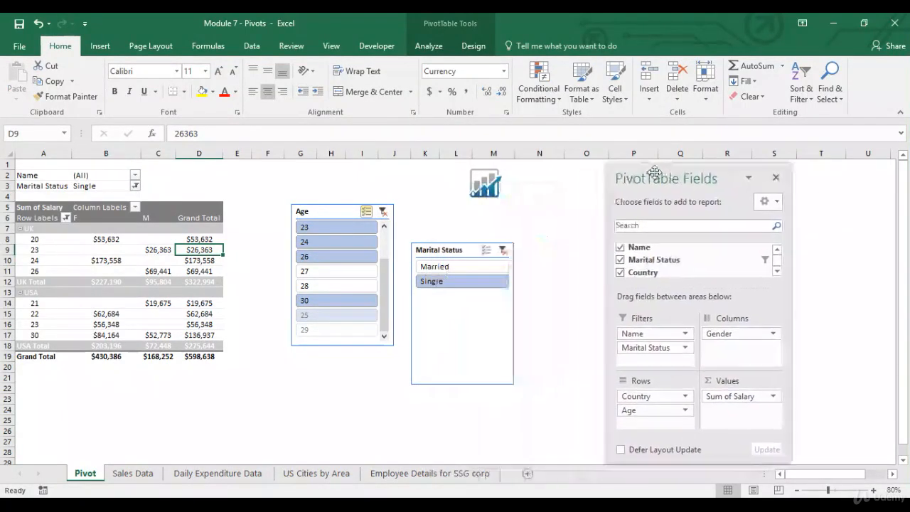
left_click(340, 212)
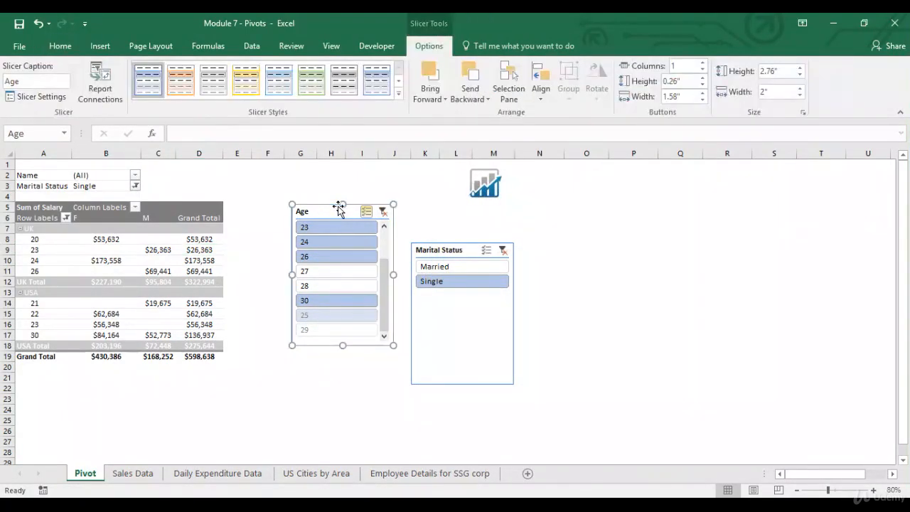
key("Delete")
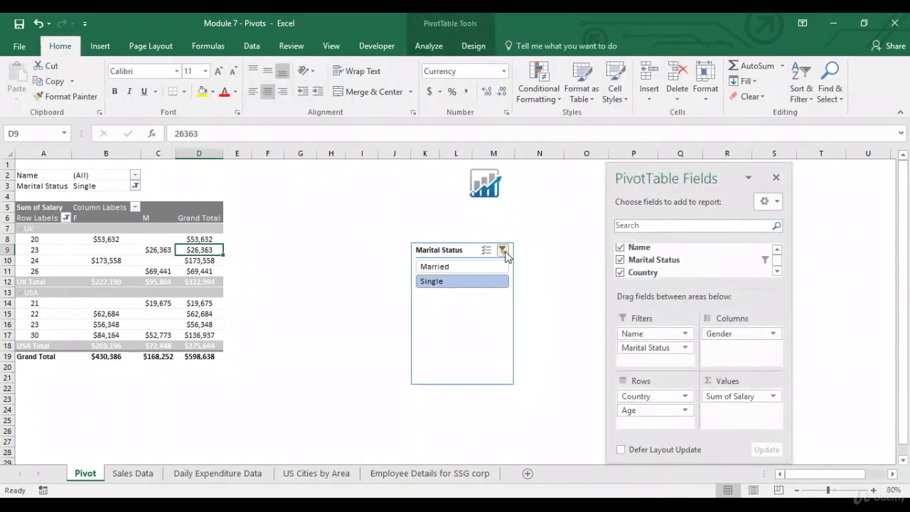
Clear the Marital Status slicer's filter and delete that slicer
left_click(503, 250)
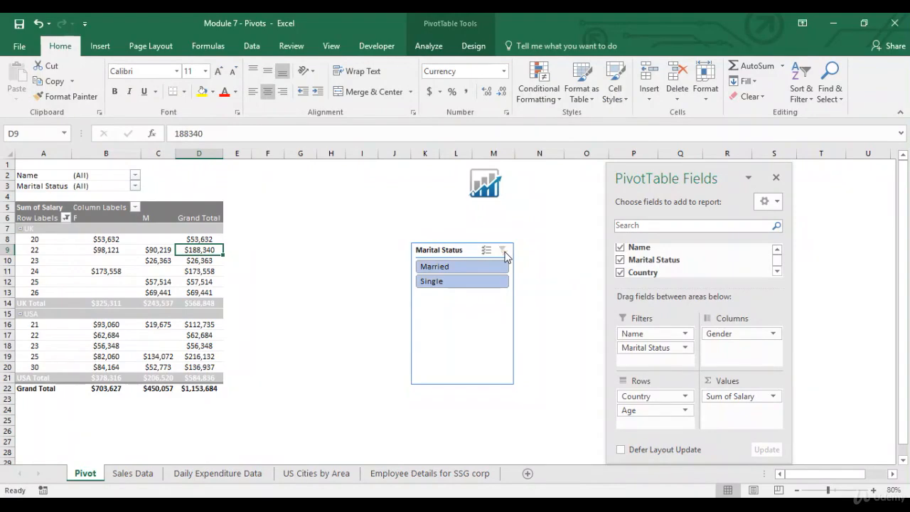
left_click(469, 248)
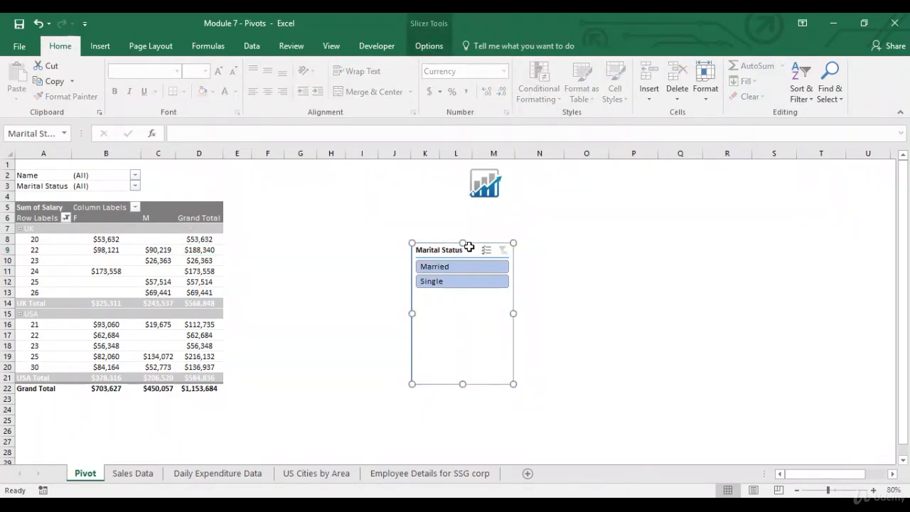
key("Delete")
left_click(199, 271)
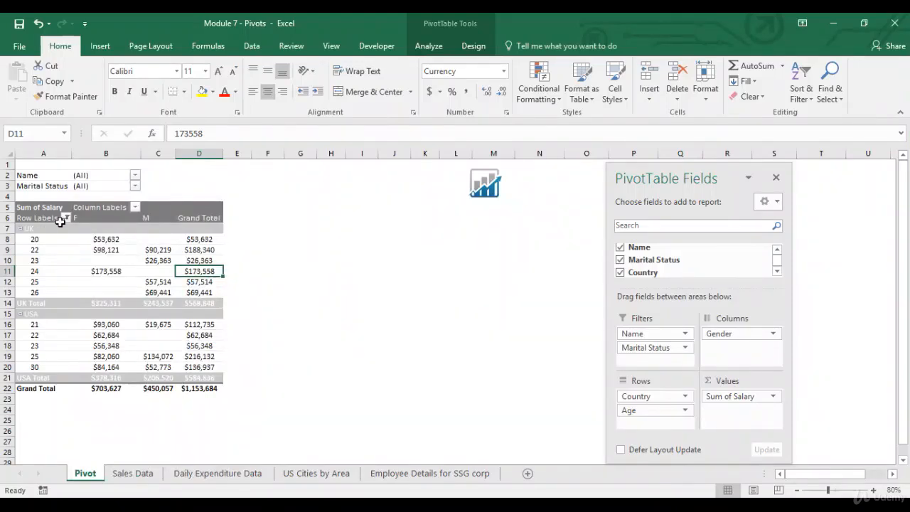
Switch the Row Labels filter to the Age field and clear the Age filter
left_click(66, 218)
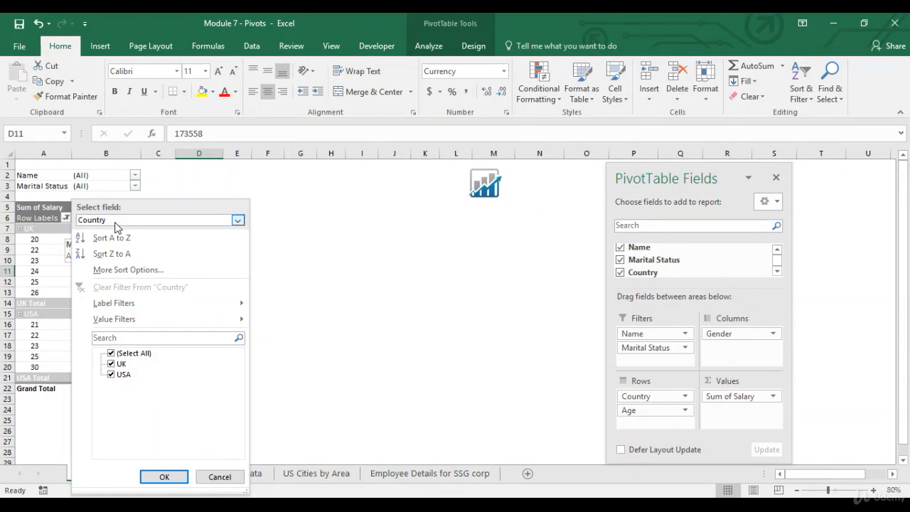
left_click(70, 220)
left_click(70, 220)
left_click(239, 220)
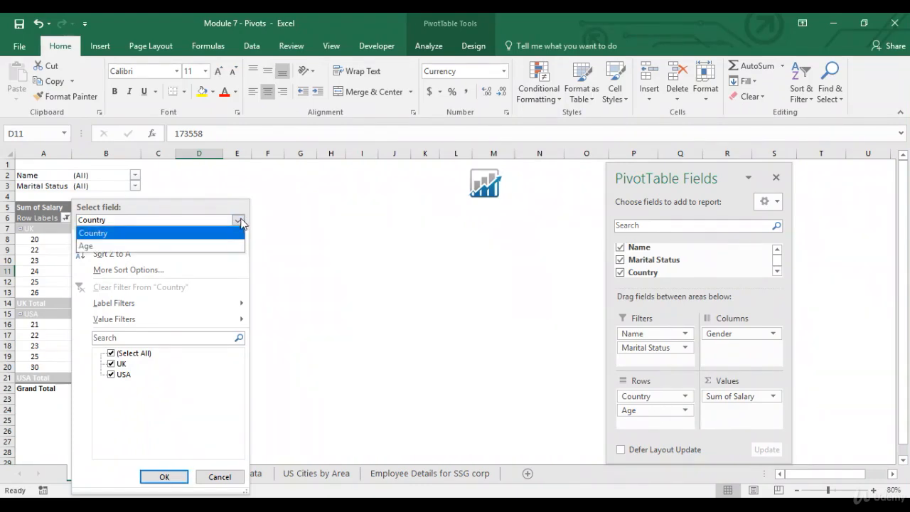
left_click(153, 247)
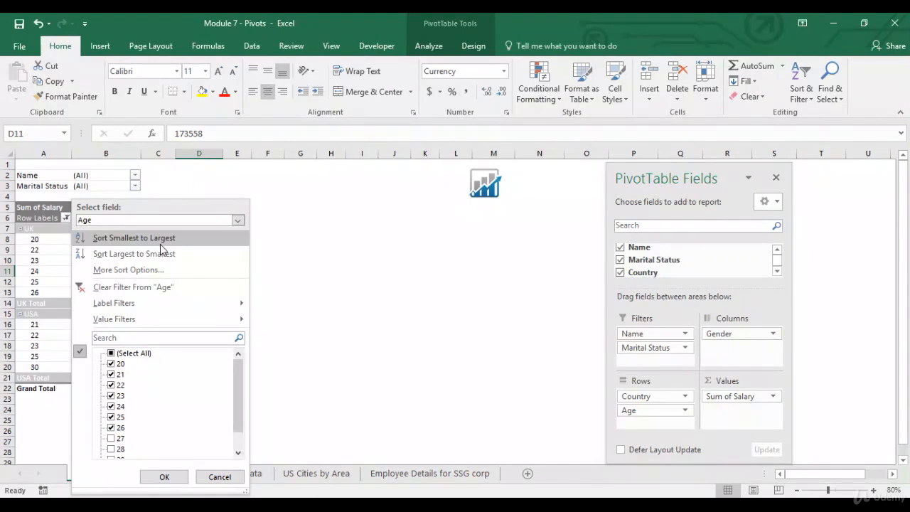
left_click(133, 286)
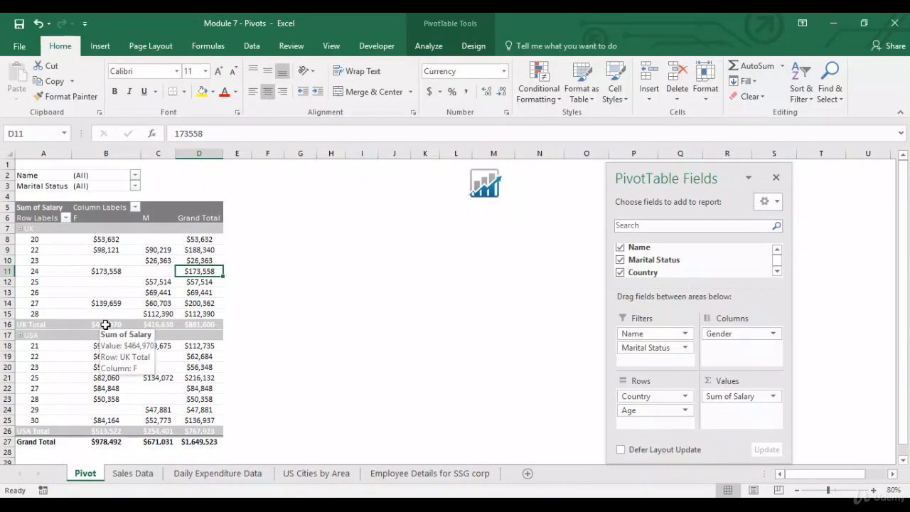
left_click(65, 218)
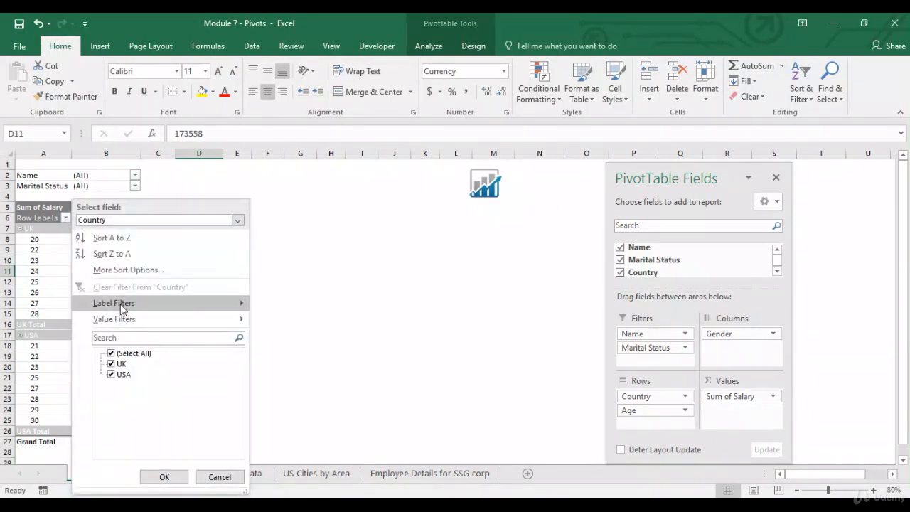
mouse_move(120, 307)
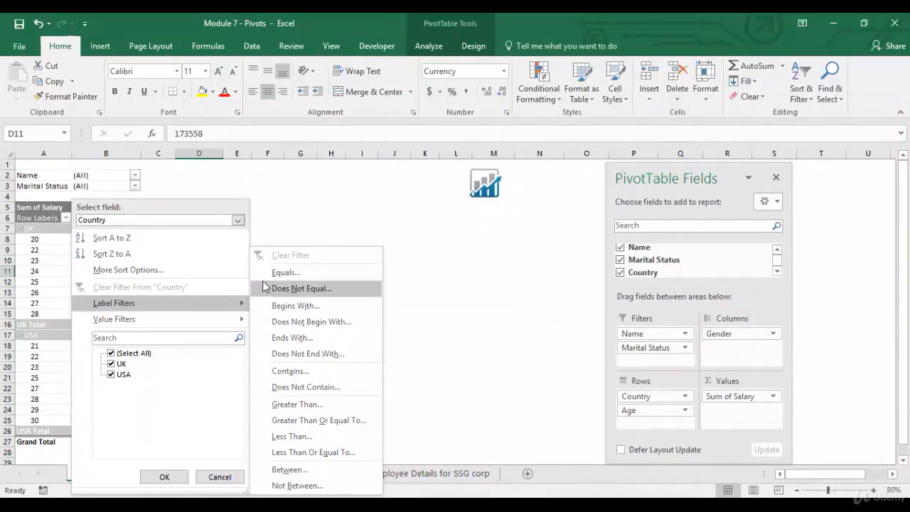
left_click(283, 273)
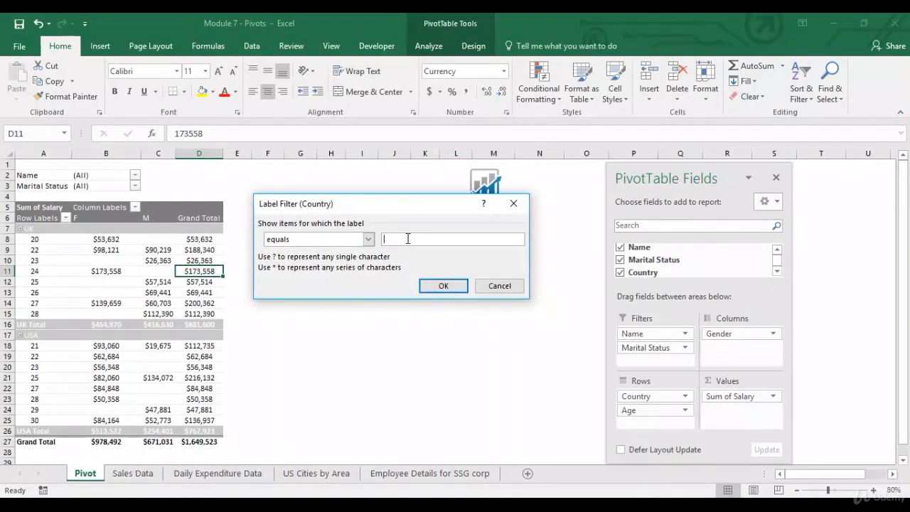
type("UK")
left_click(443, 285)
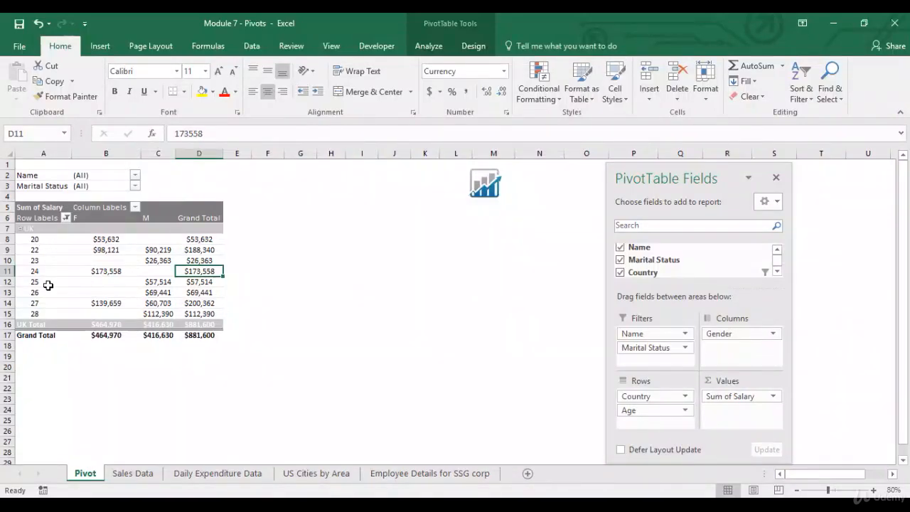
left_click(66, 217)
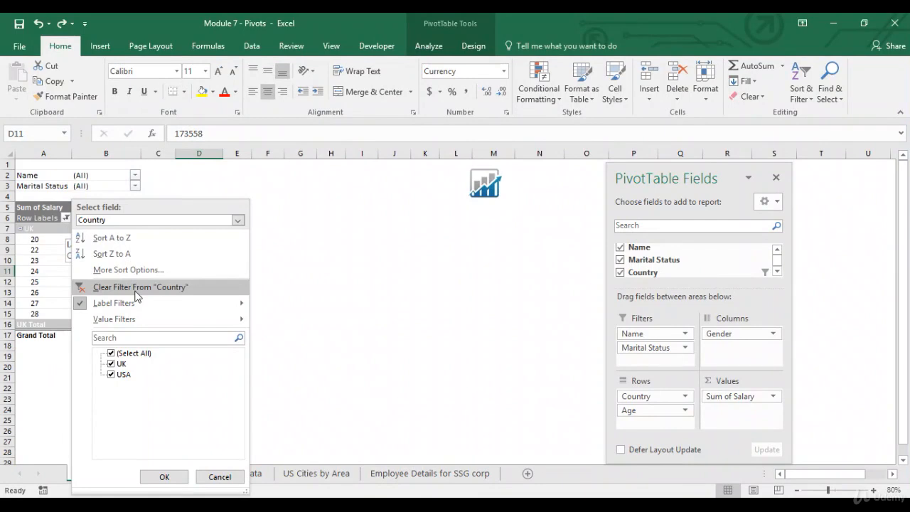
left_click(137, 287)
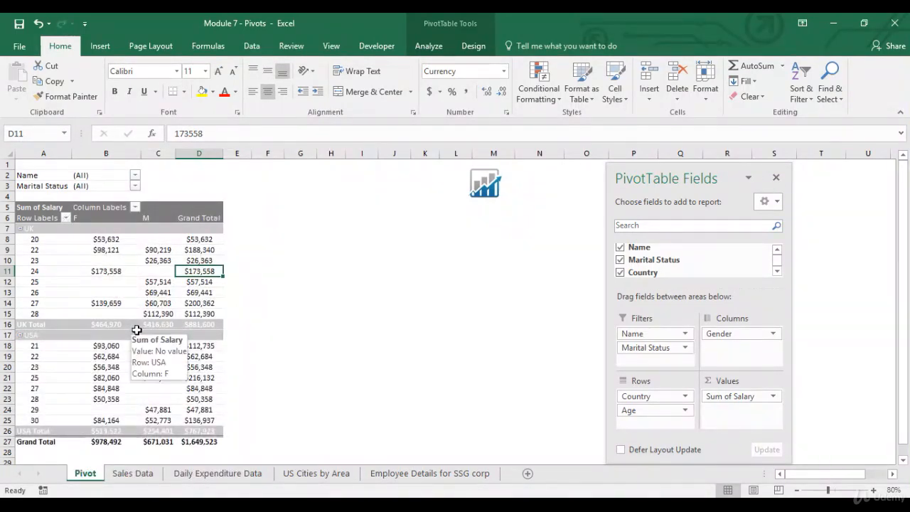
left_click(150, 292)
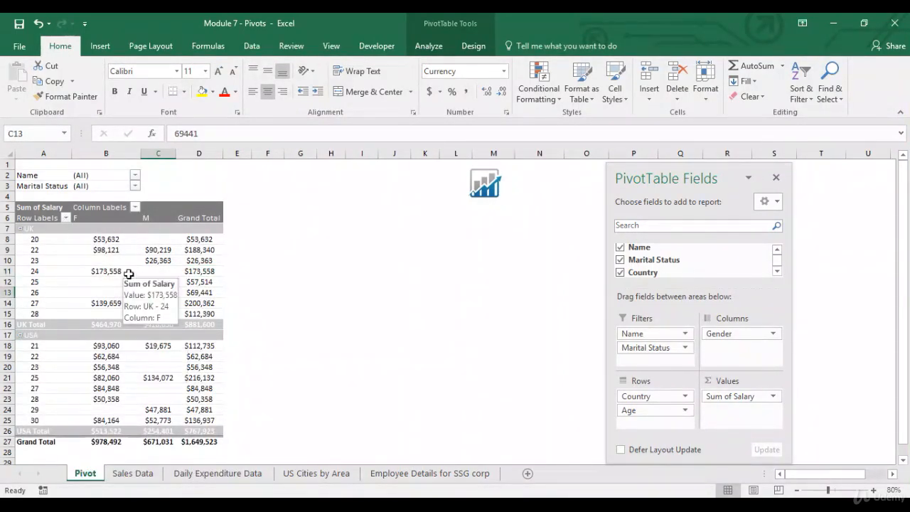
Select the Date and Cost data A1:B548 on Daily Expenditure Data and start a PivotTable
left_click(429, 46)
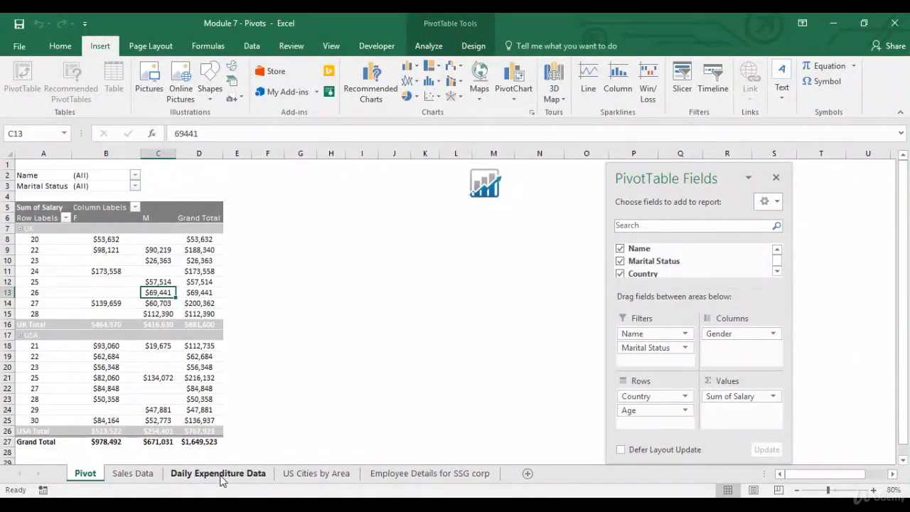
left_click(221, 477)
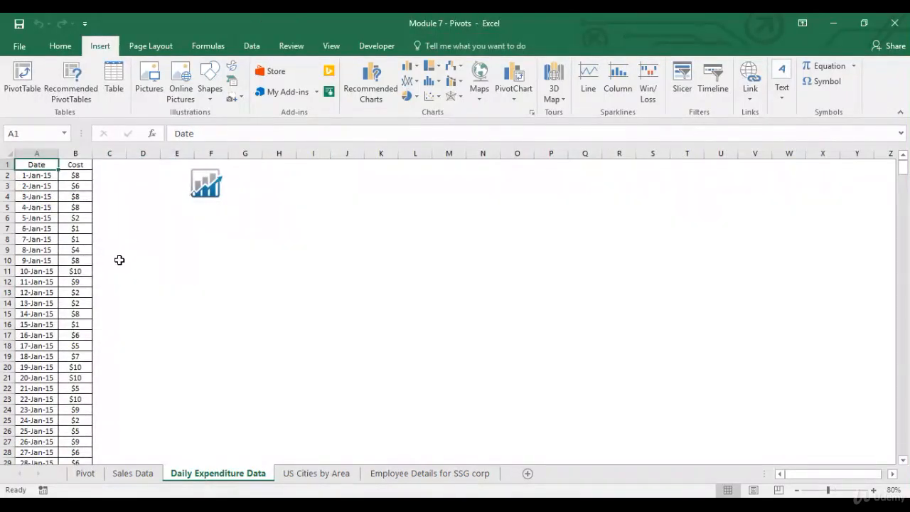
key("ctrl+shift+Right")
key("ctrl+shift+Down")
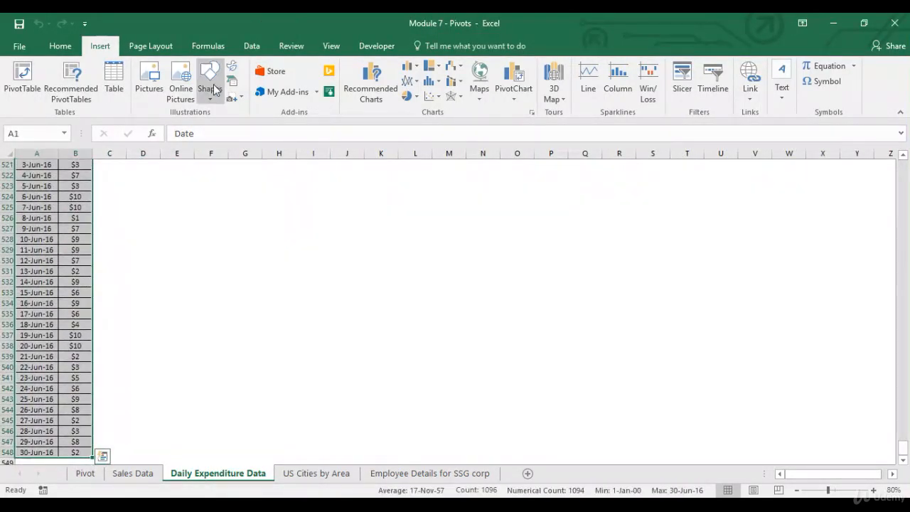
left_click(31, 90)
Create the PivotTable on a new sheet with Date as rows, expanding 2015, 2016 and Qtr1
left_click(432, 348)
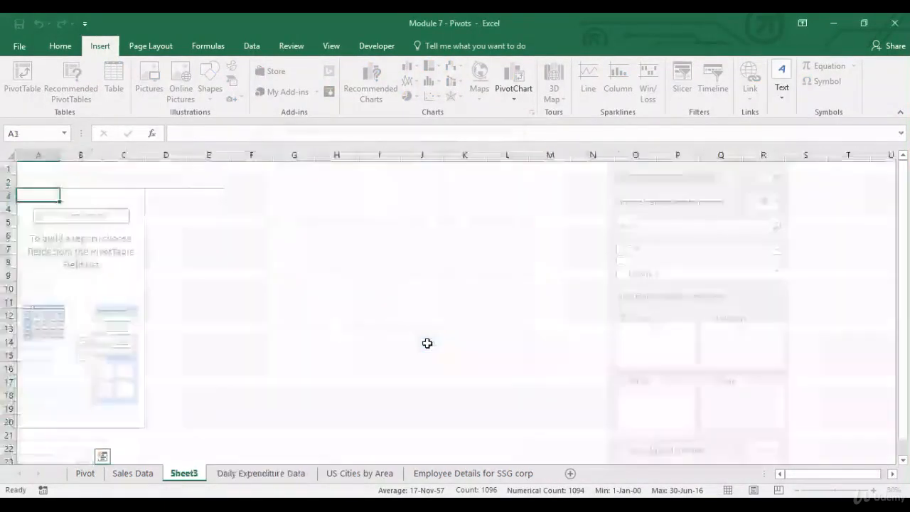
left_click_drag(648, 248, 654, 411)
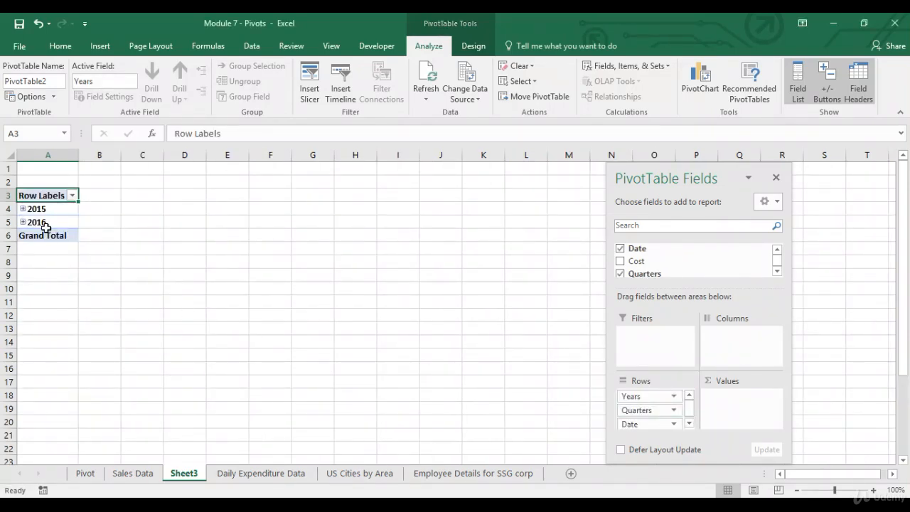
left_click(23, 208)
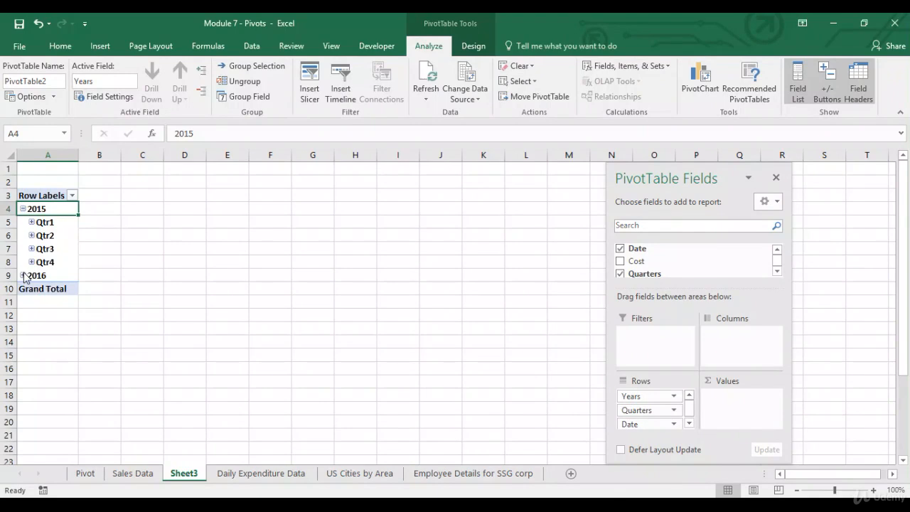
left_click(22, 275)
left_click(32, 222)
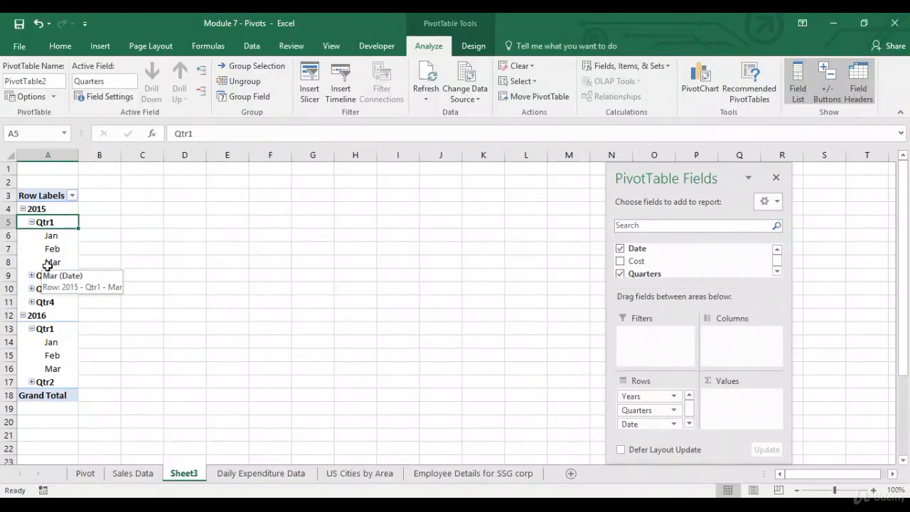
Ungroup the dates so each day from 1-Jan-15 to 30-Jun-16 is a row label
left_click(254, 87)
key("ctrl+Down")
key("ctrl+Up")
key("Down")
key("ctrl+shift+Down")
key("shift+Up")
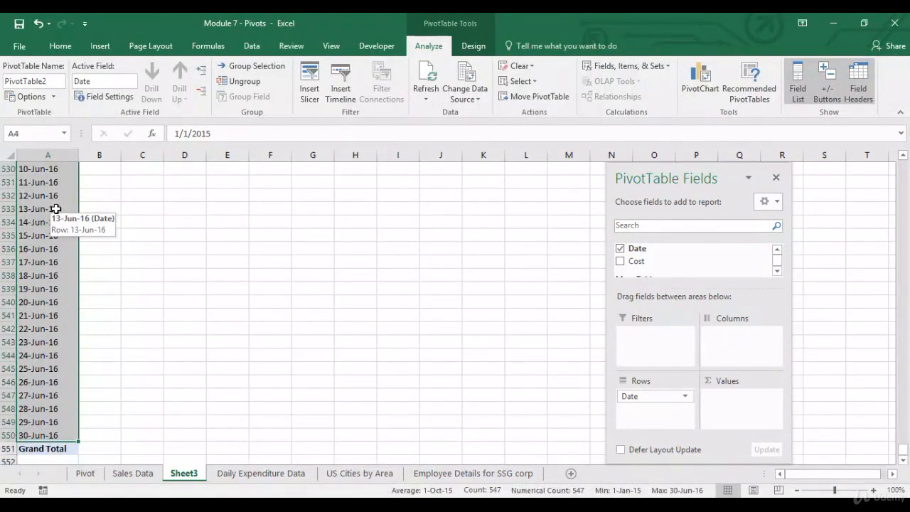
key("ctrl+Up")
key("ctrl+Up")
key("ctrl+Down")
key("Down")
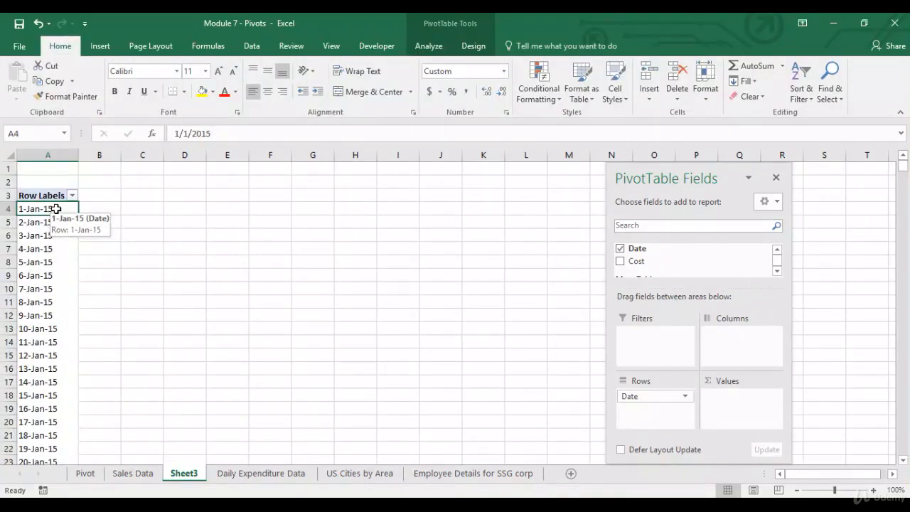
Group the pivot dates by Years and Months, then add Cost to the summed values
left_click(429, 46)
left_click(254, 66)
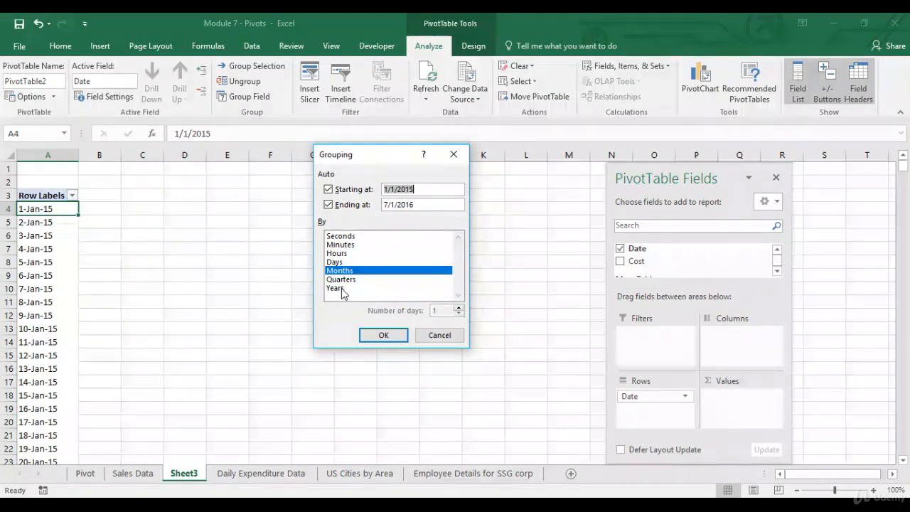
left_click(339, 289)
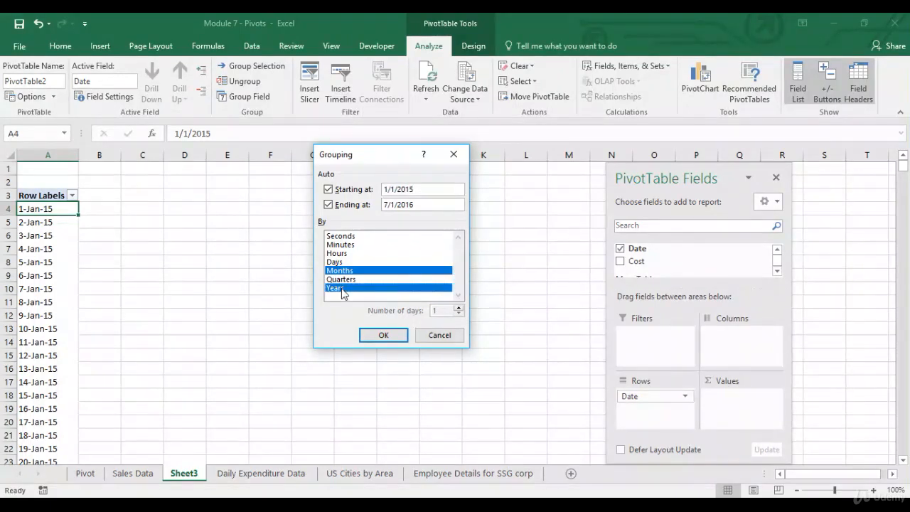
left_click(397, 336)
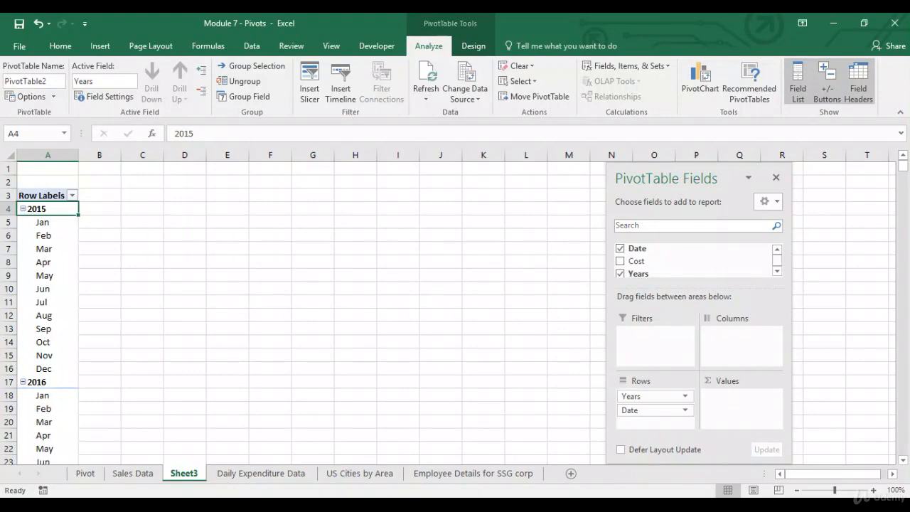
left_click(797, 490)
left_click(796, 490)
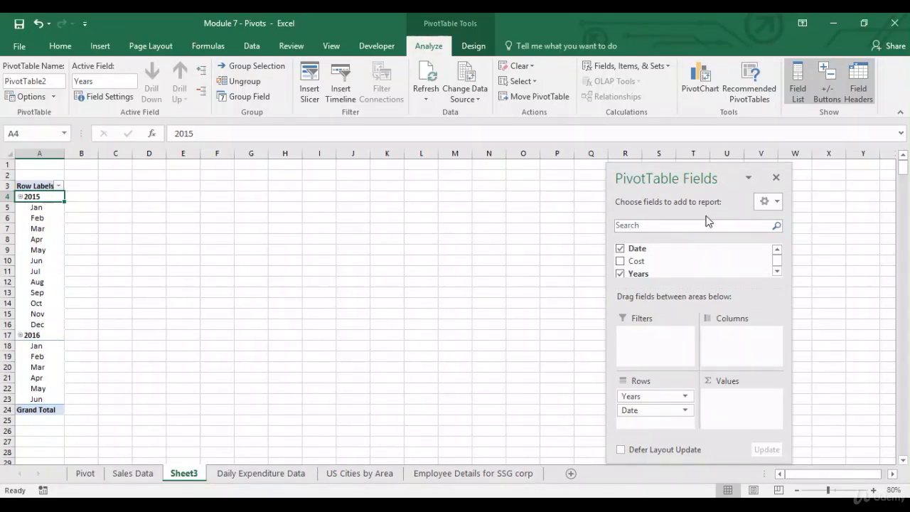
left_click_drag(654, 265, 735, 402)
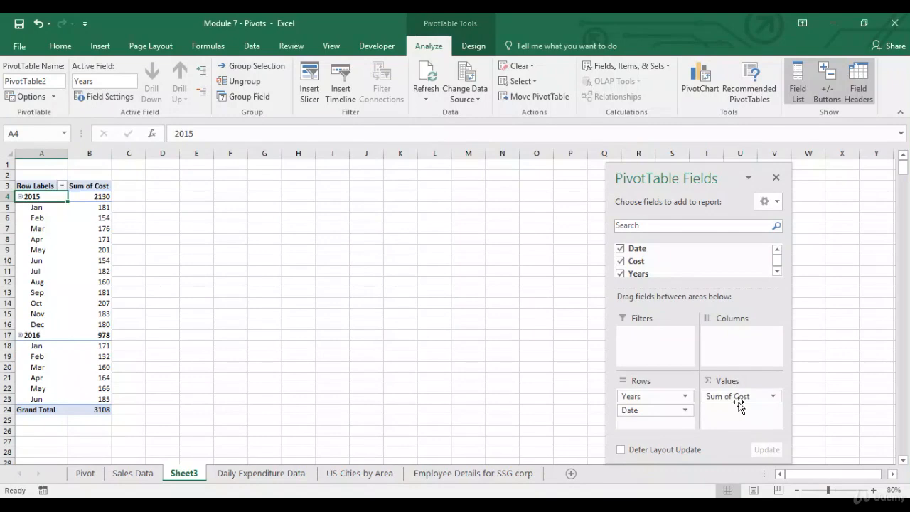
Format Sum of Cost as Currency with 0 decimal places, e.g. $3,108 total
left_click(742, 399)
left_click(750, 378)
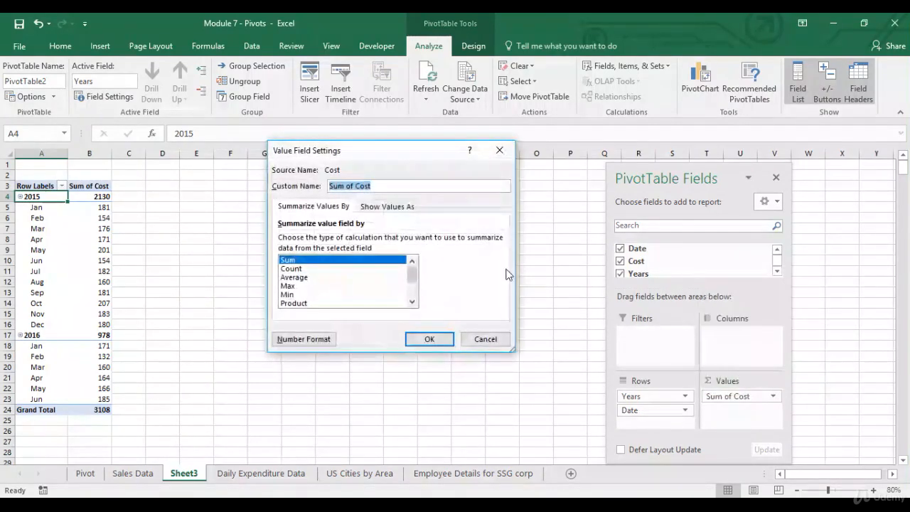
left_click(306, 339)
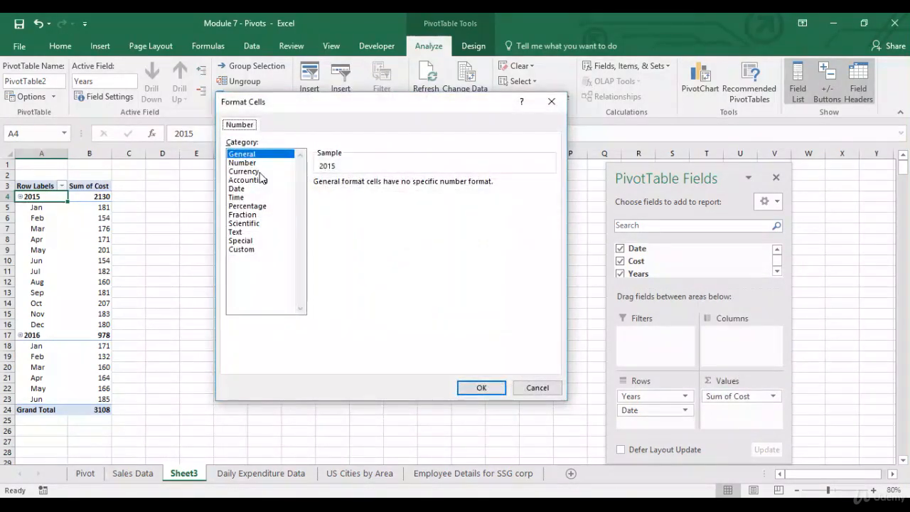
left_click(243, 171)
left_click(403, 186)
left_click(404, 186)
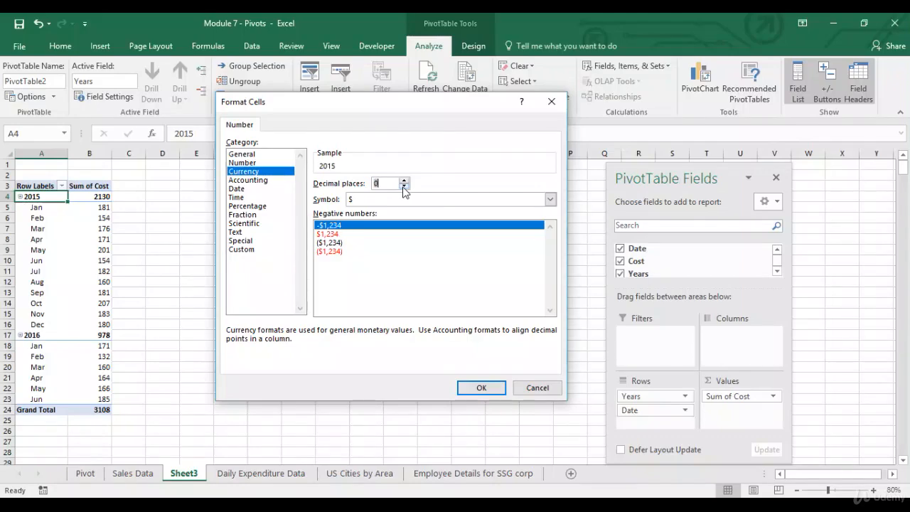
left_click(481, 387)
left_click(430, 338)
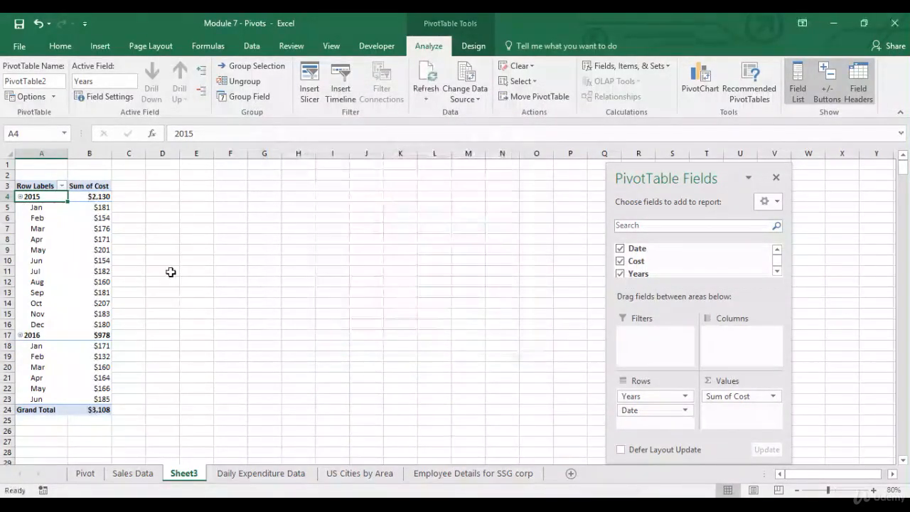
left_click(100, 45)
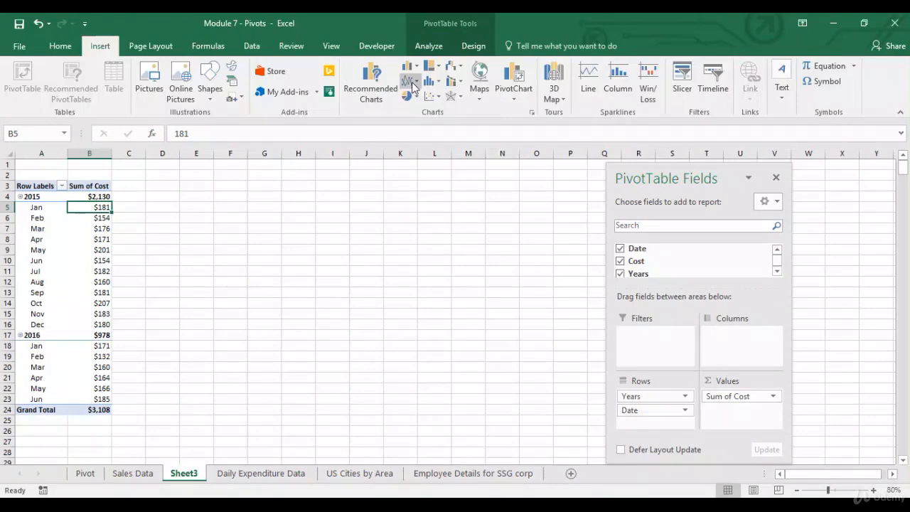
Insert a 2-D line PivotChart, place it beside the pivot near E3 and enlarge it
left_click(410, 80)
left_click(416, 121)
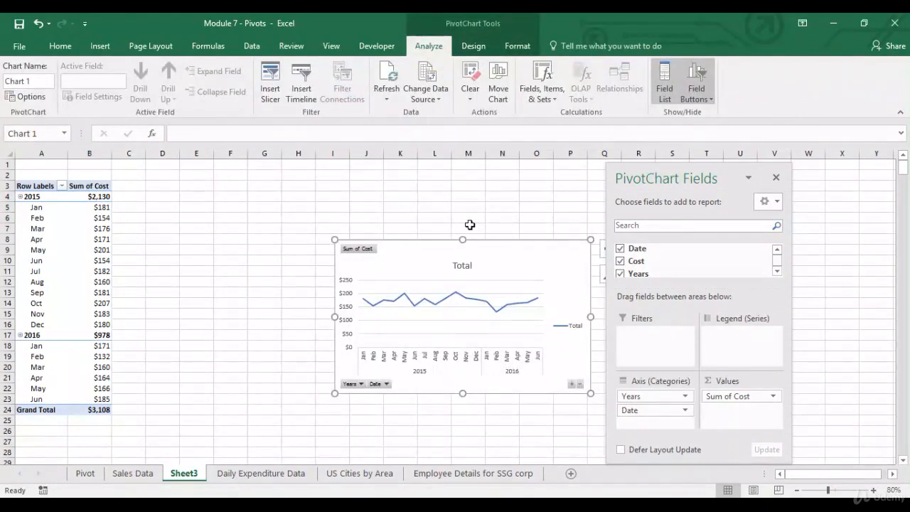
left_click_drag(487, 241, 319, 188)
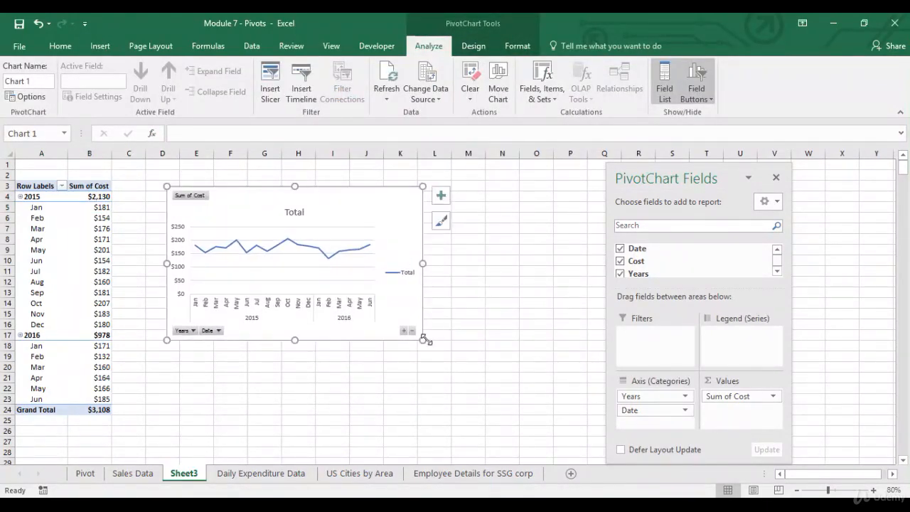
left_click_drag(427, 342, 554, 404)
key("Escape")
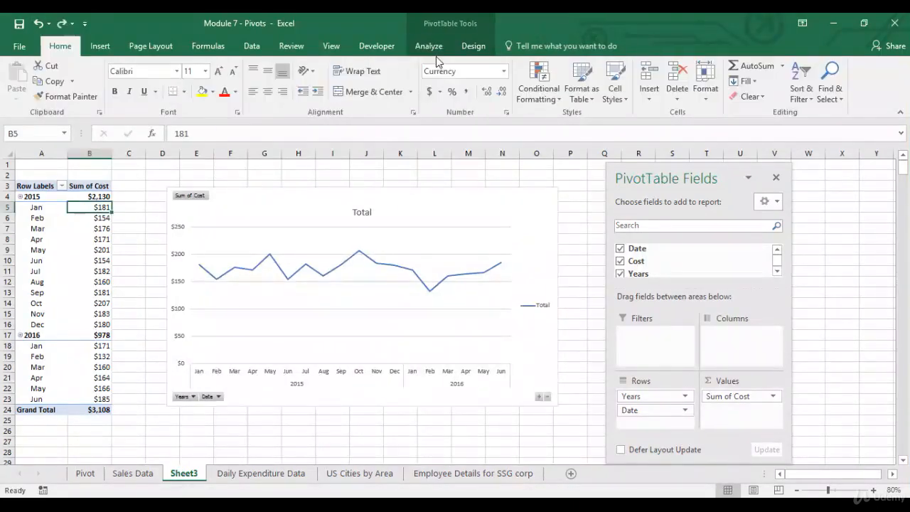
Look over the PivotTable analysis and style options, then return to the Daily Expenditure Data sheet
left_click(435, 52)
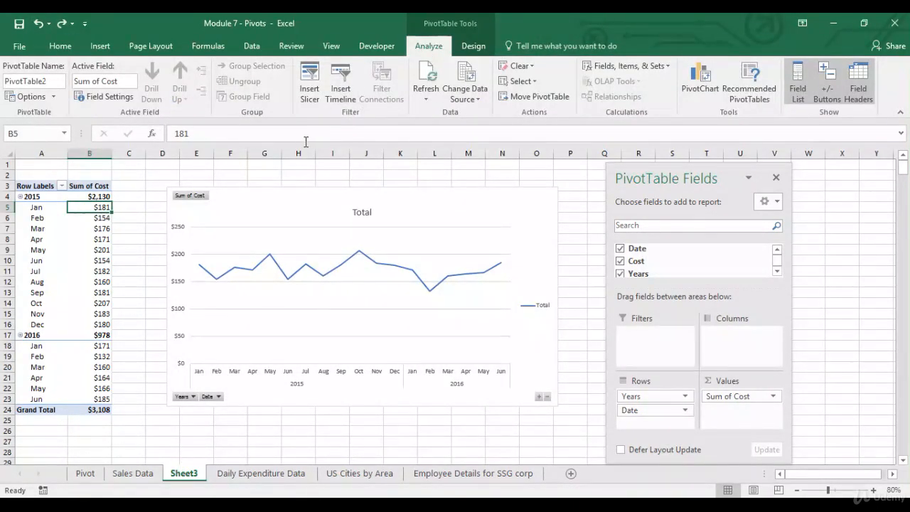
left_click(477, 48)
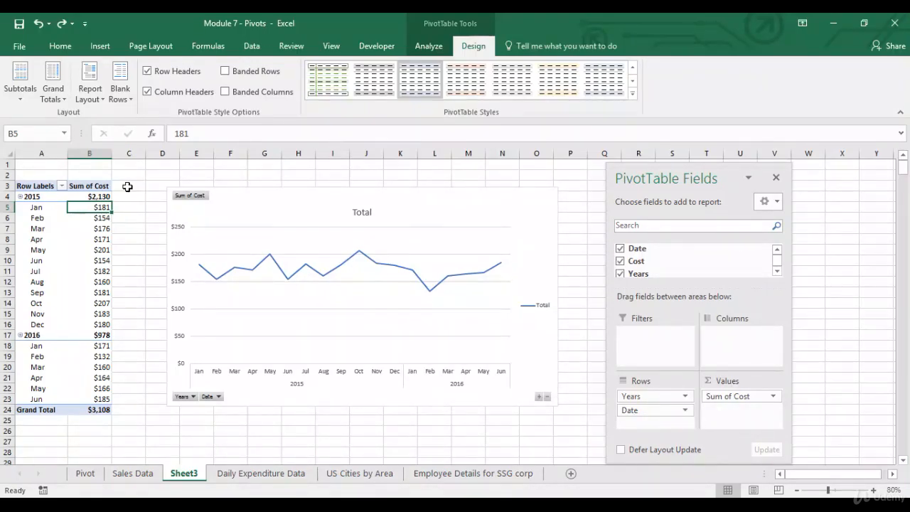
left_click(287, 478)
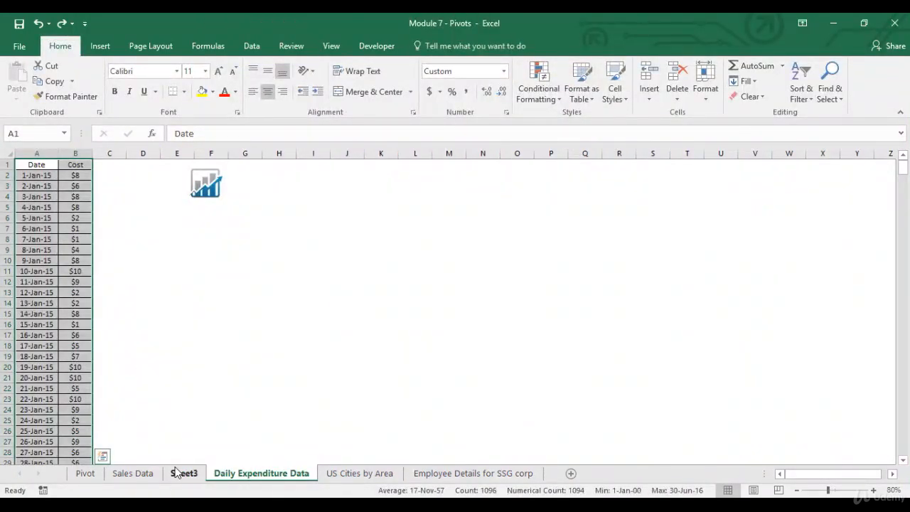
Switch to the Sales Data sheet
left_click(146, 473)
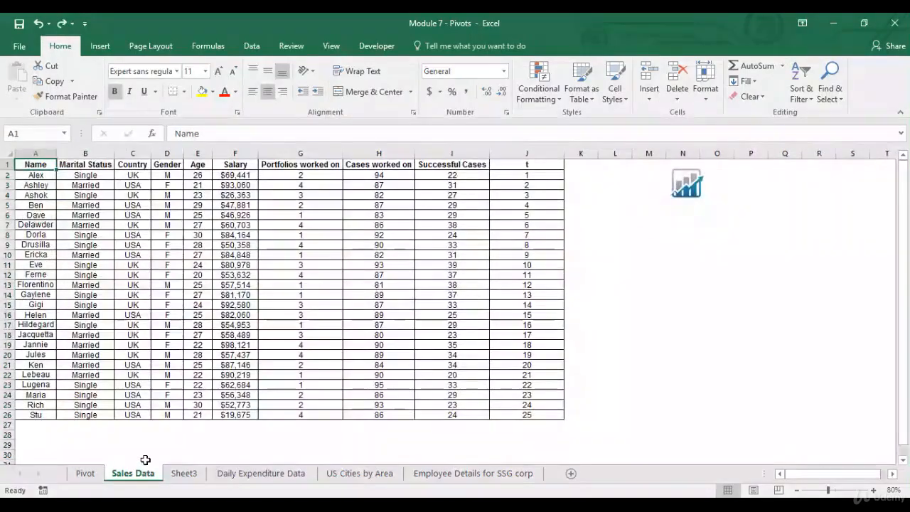